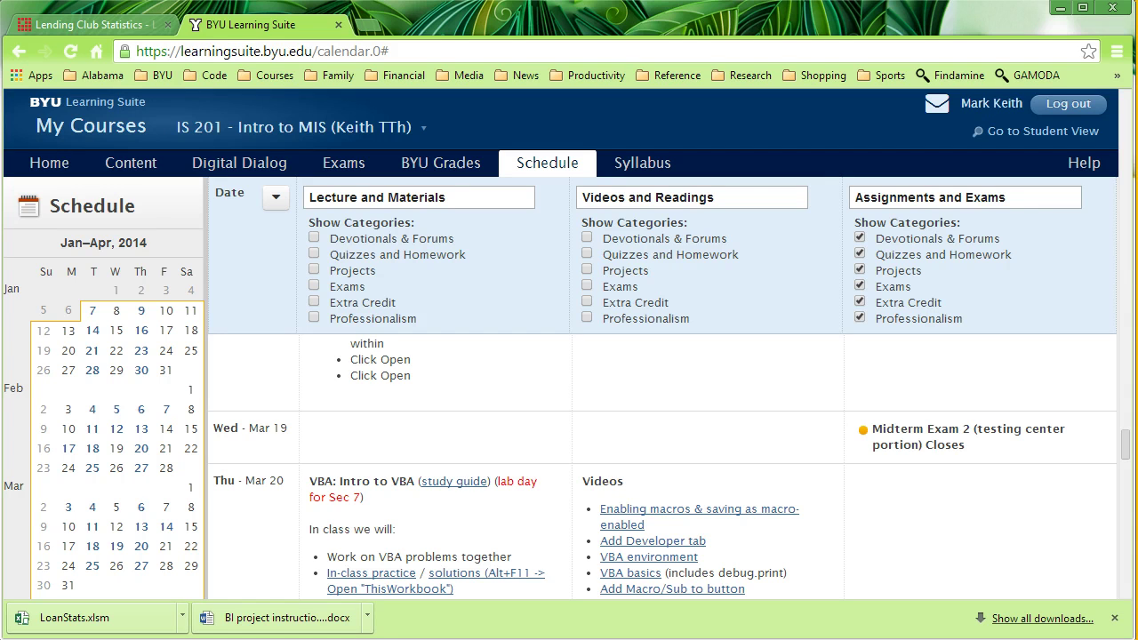
Download the data file for the April 8 in-class data mining demo from the course schedule and open DMAddins_SampleData.xlsx in a maximized Excel window
{"action": "left_click_drag", "start_coordinate": [1126, 454], "coordinate": [1111, 558]}
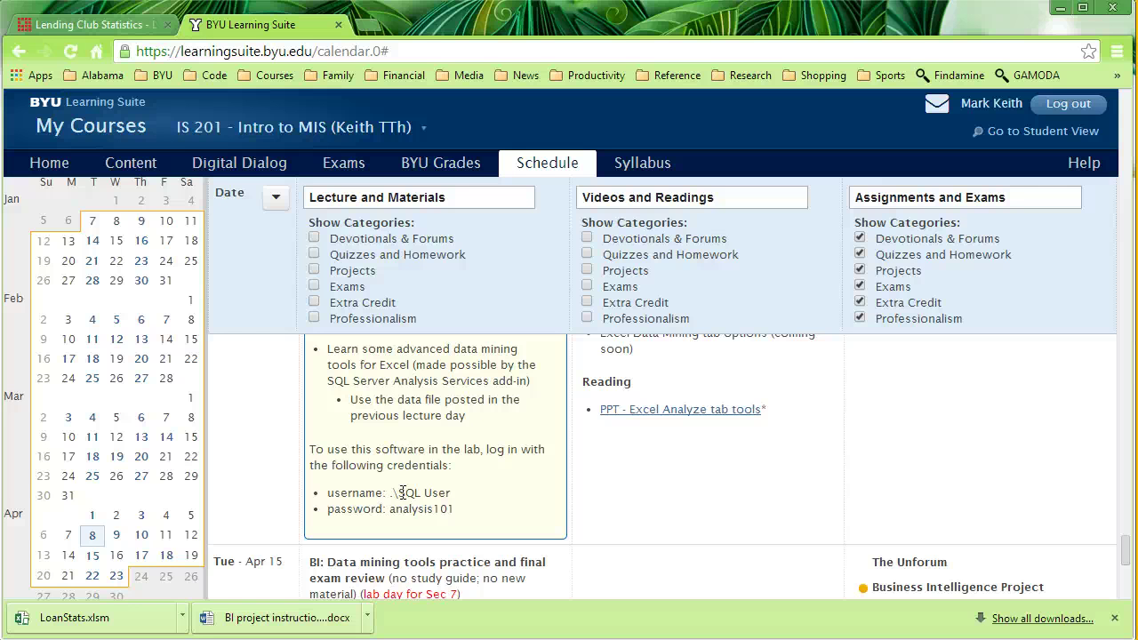
{"action": "scroll", "coordinate": [405, 494], "scroll_direction": "down", "scroll_amount": 2}
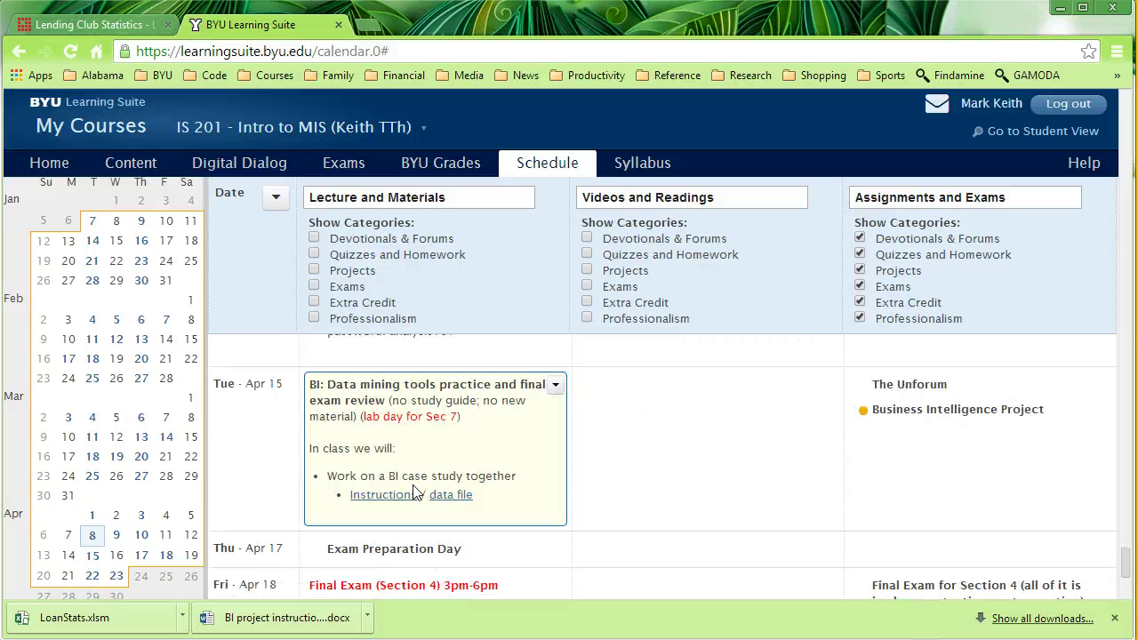
{"action": "scroll", "coordinate": [413, 494], "scroll_direction": "up", "scroll_amount": 5}
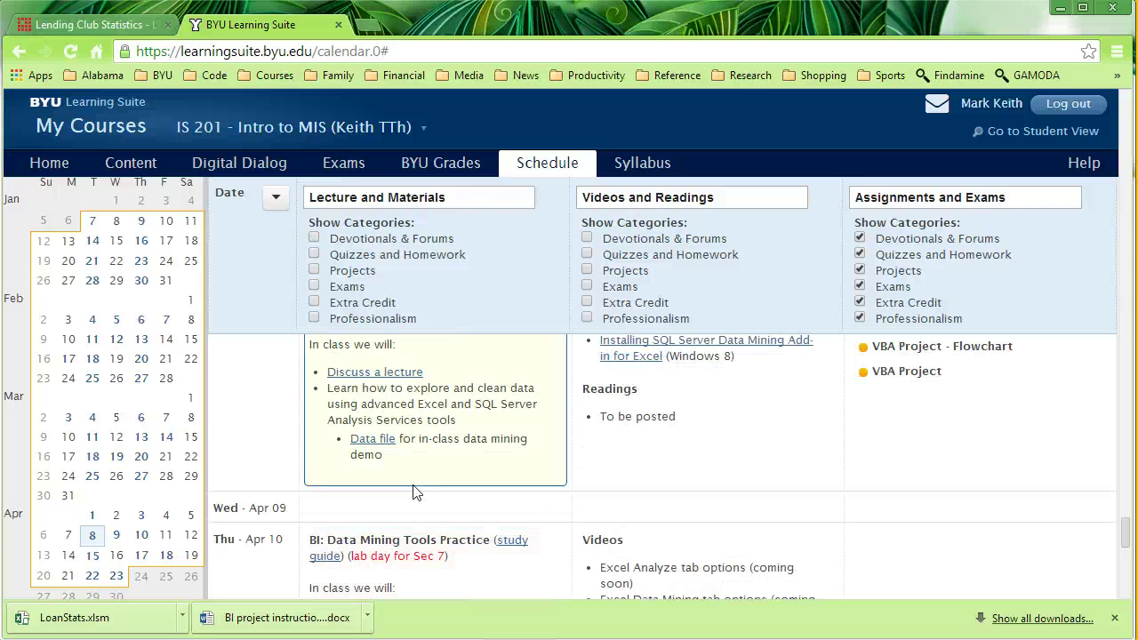
{"action": "scroll", "coordinate": [413, 492], "scroll_direction": "up", "scroll_amount": 1}
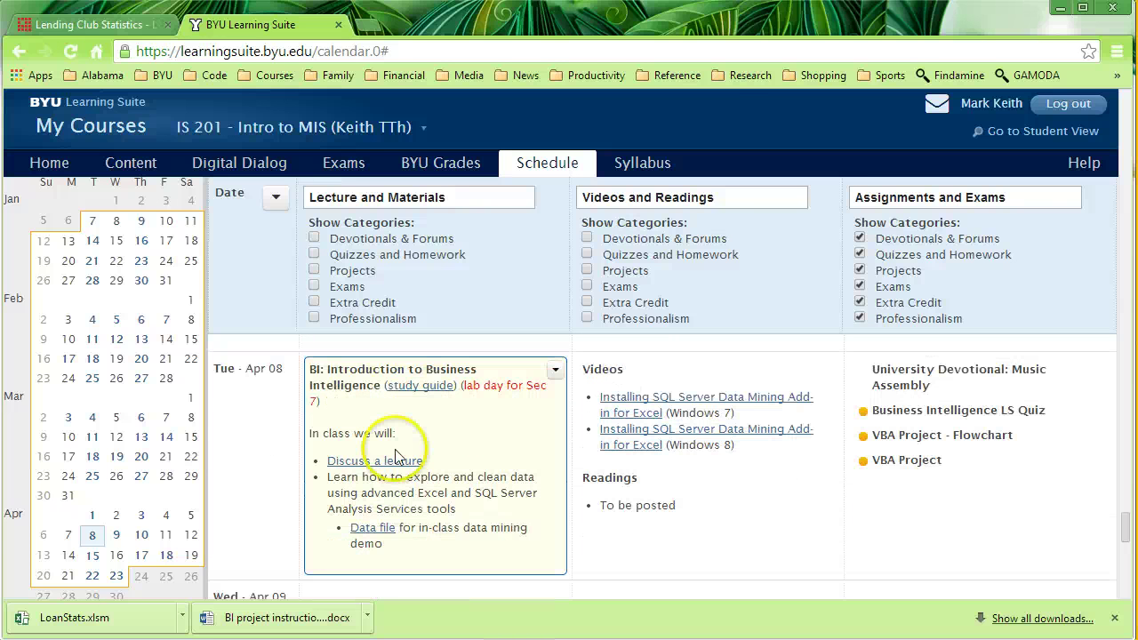
{"action": "left_click", "coordinate": [372, 537]}
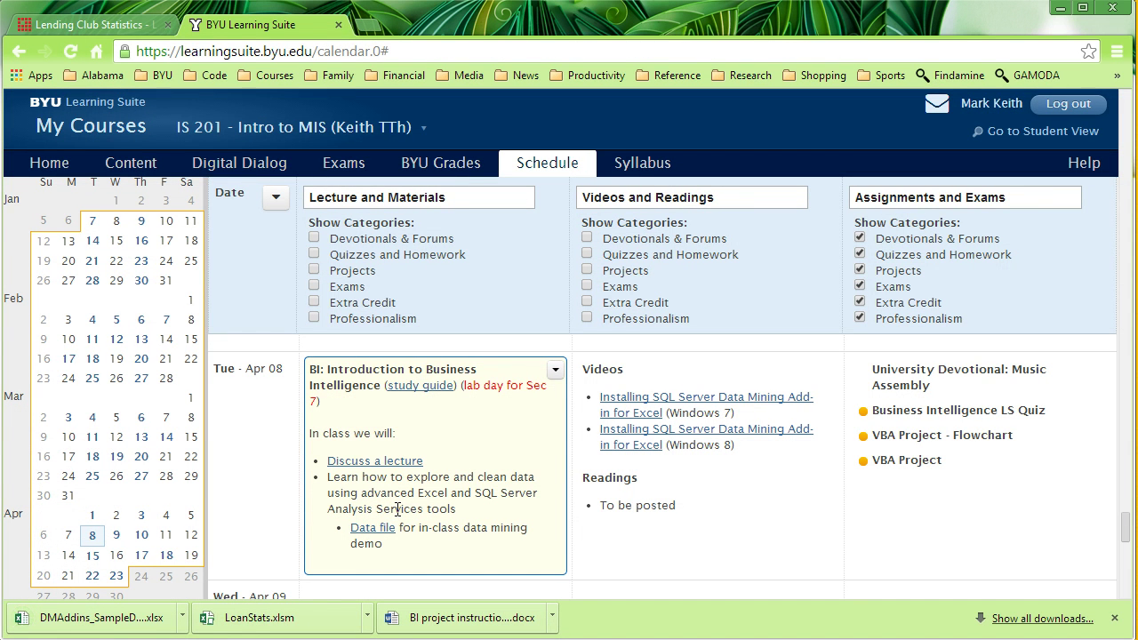
{"action": "left_click", "coordinate": [102, 619]}
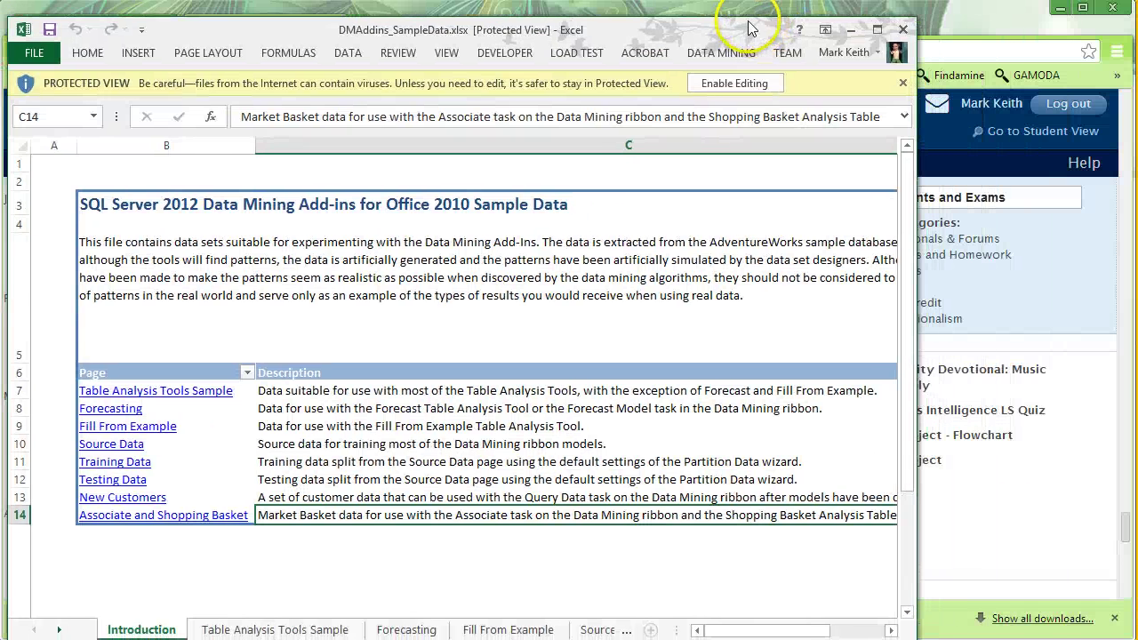
{"action": "left_click_drag", "start_coordinate": [749, 26], "coordinate": [740, 0]}
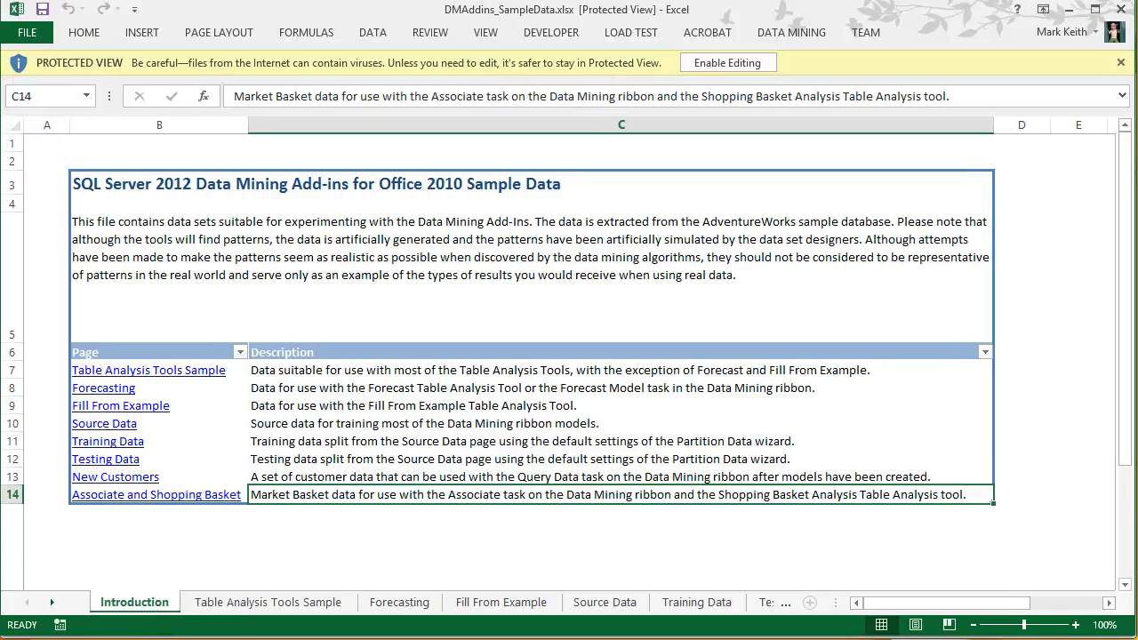
{"action": "key", "text": "super"}
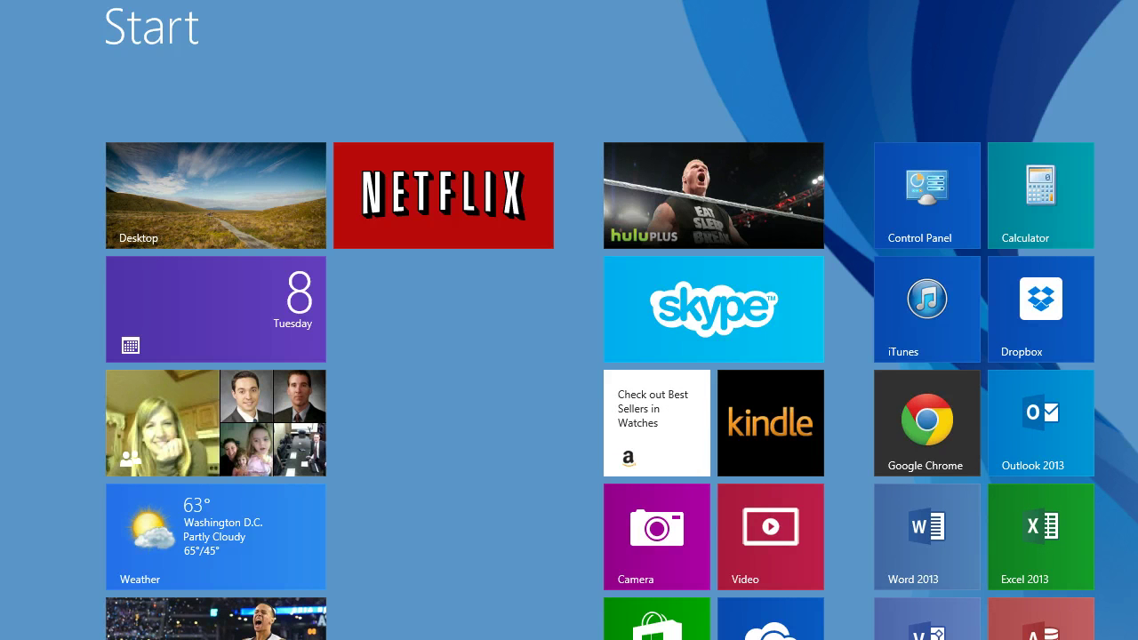
{"action": "left_click", "coordinate": [272, 176]}
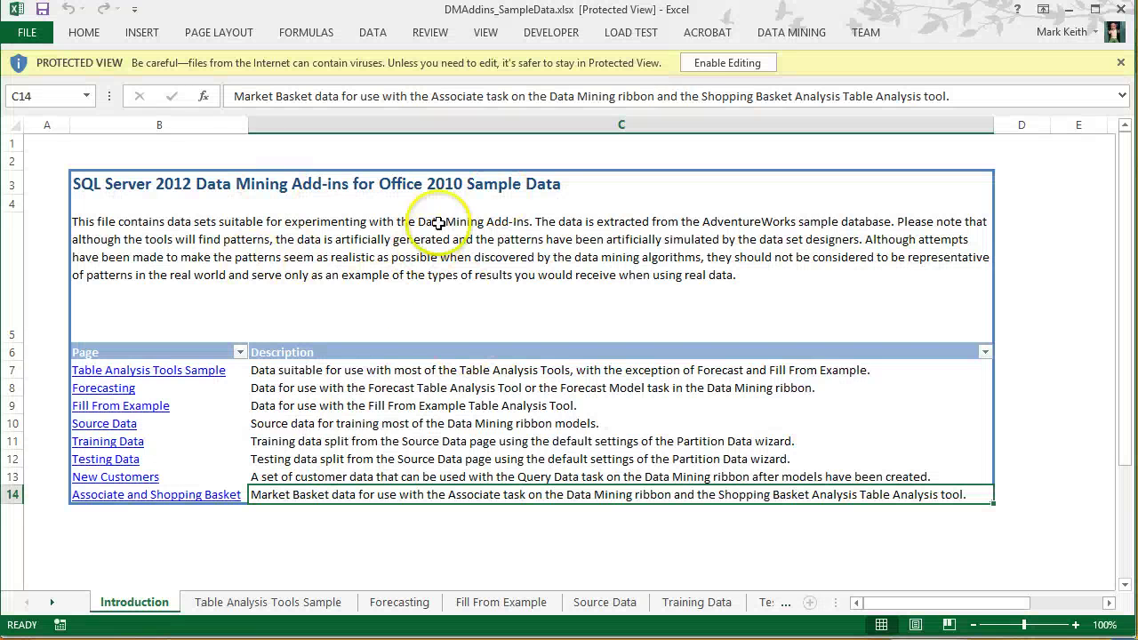
Enable editing for the sample workbook, maximize its window and show the Table Analysis Tools Sample sheet
{"action": "left_click", "coordinate": [731, 67]}
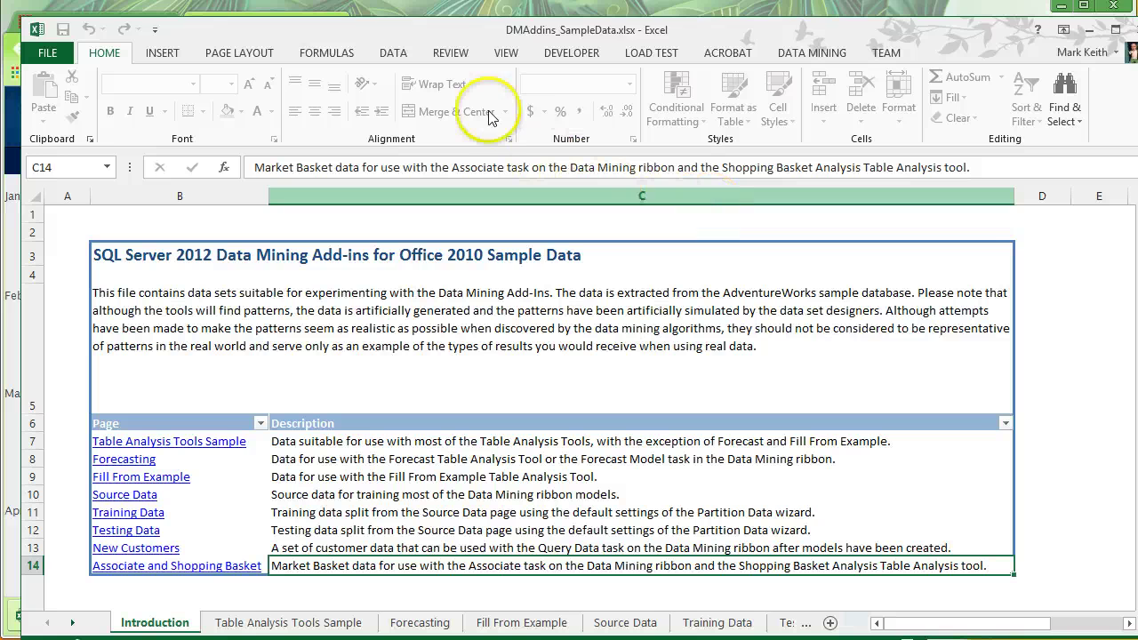
{"action": "left_click_drag", "start_coordinate": [502, 9], "coordinate": [480, 25]}
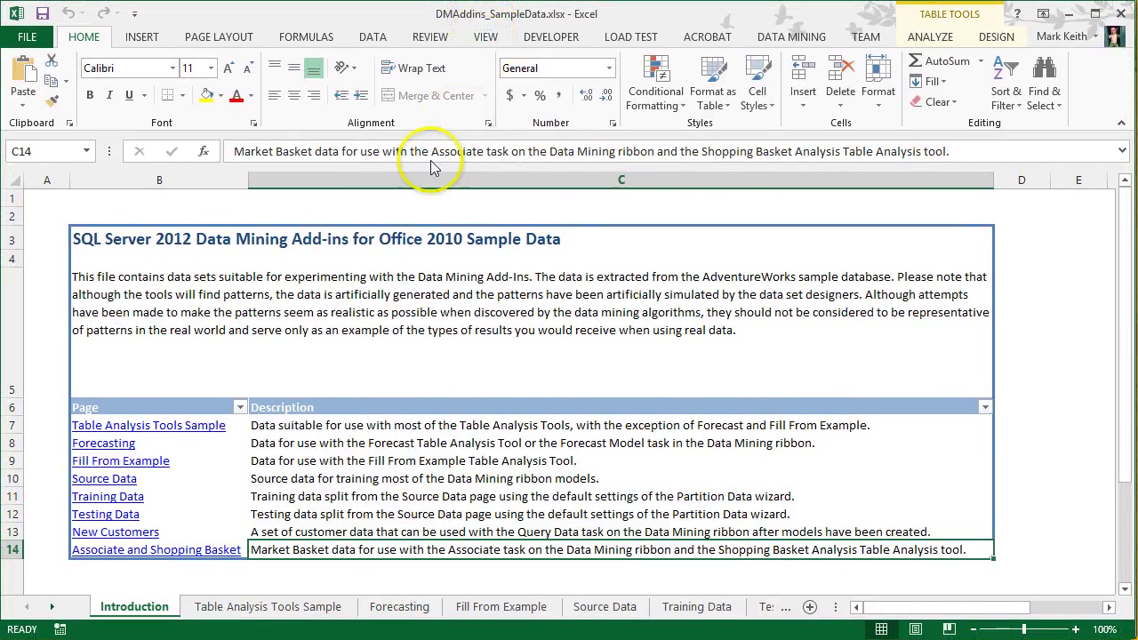
{"action": "left_click", "coordinate": [256, 611]}
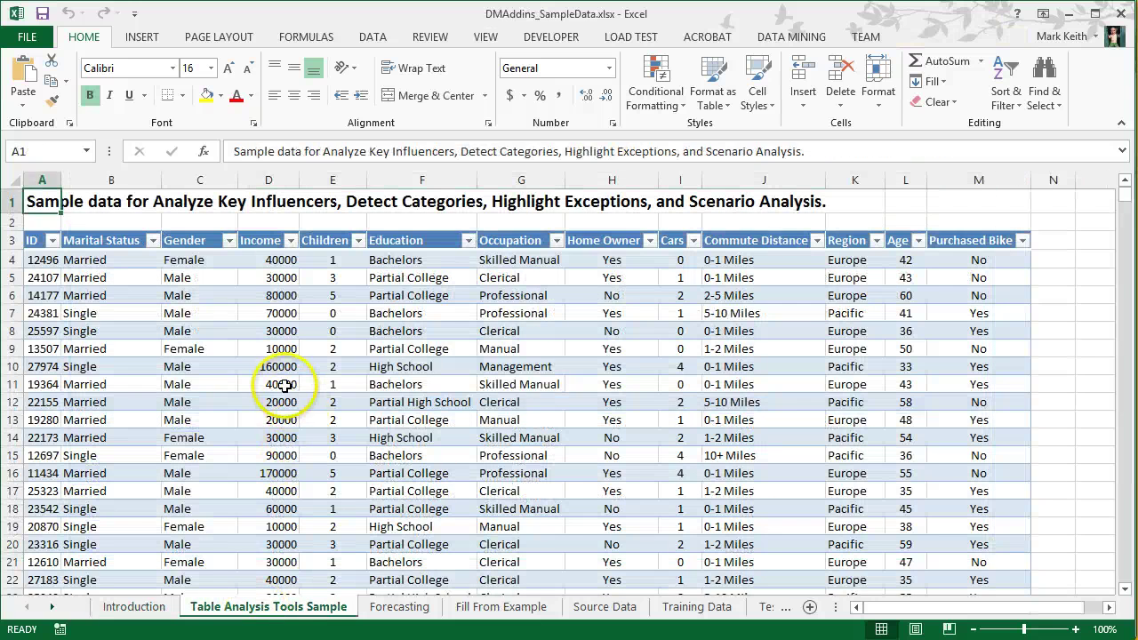
Compare the table tools offered for cells inside and outside the sample table, and display the Data Mining tools with a Children cell selected
{"action": "left_click", "coordinate": [283, 384]}
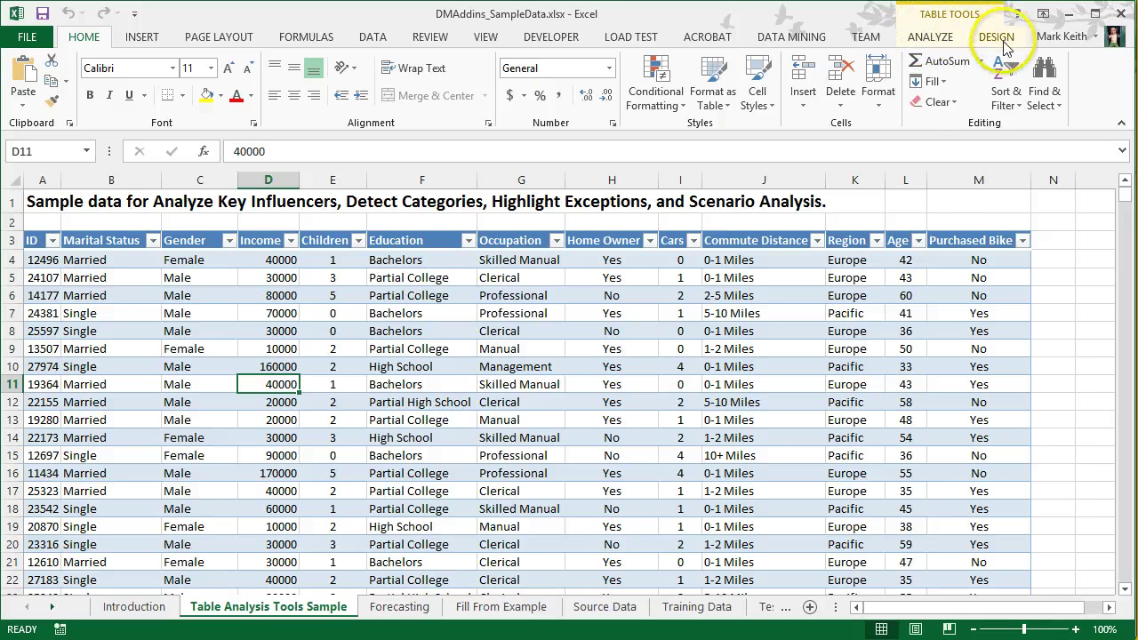
{"action": "left_click", "coordinate": [863, 205]}
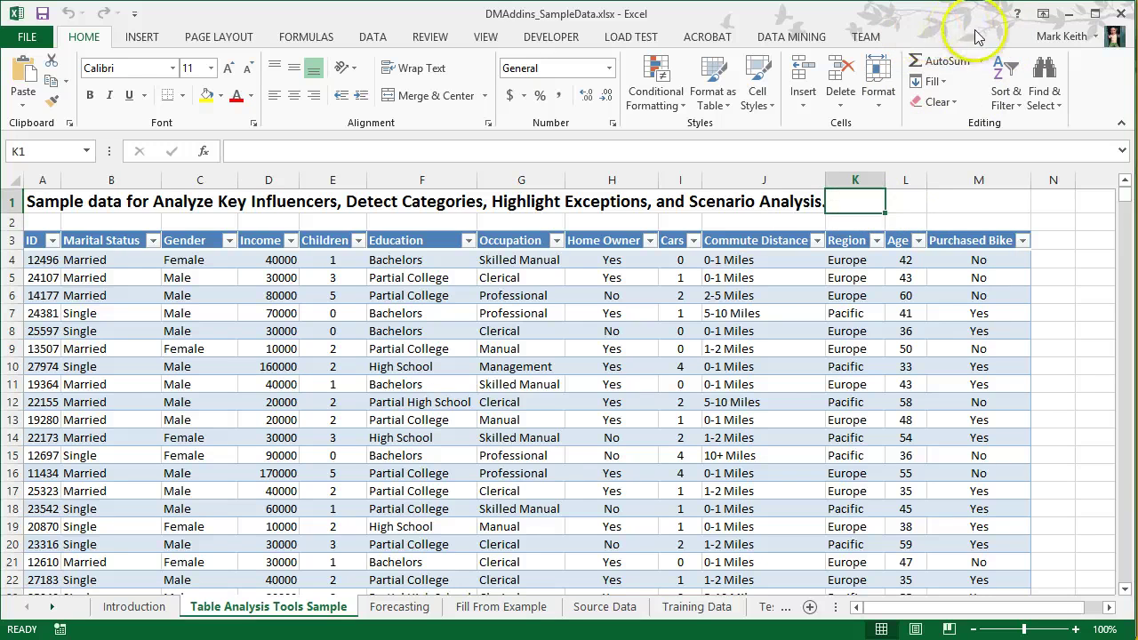
{"action": "left_click", "coordinate": [768, 318]}
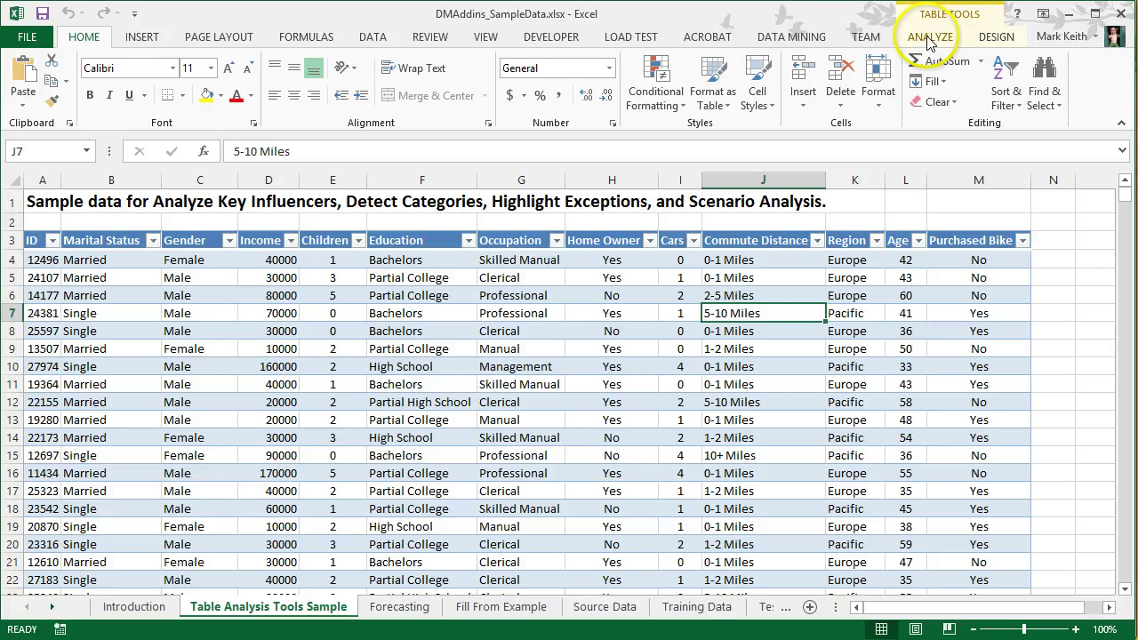
{"action": "left_click", "coordinate": [533, 327]}
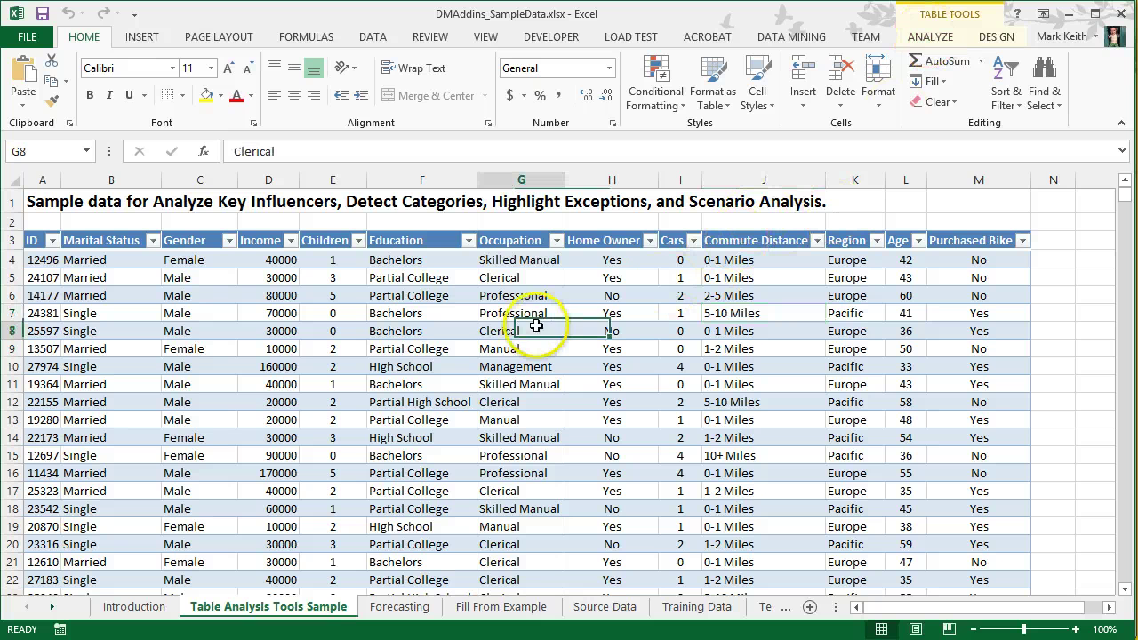
{"action": "left_click", "coordinate": [306, 350]}
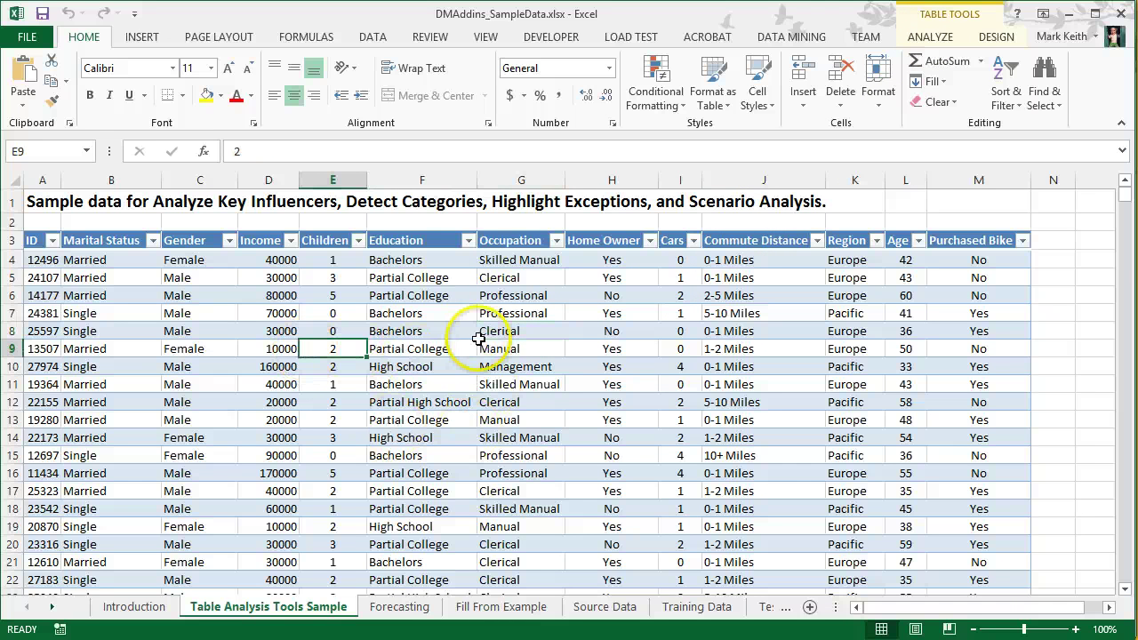
{"action": "left_click", "coordinate": [787, 40]}
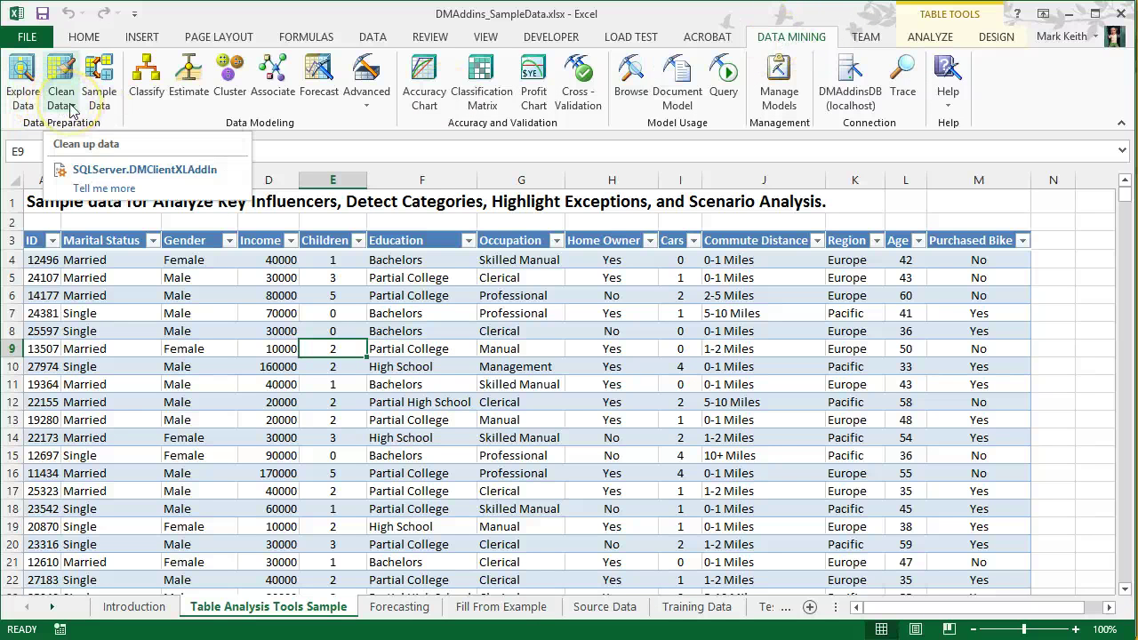
{"action": "left_click", "coordinate": [18, 96]}
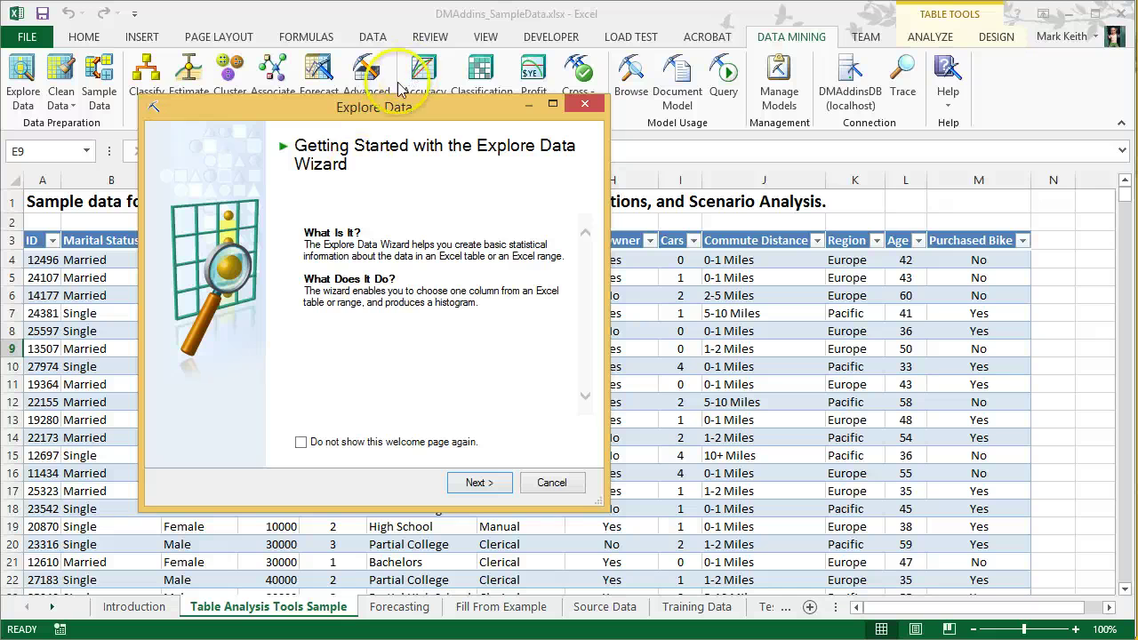
{"action": "left_click_drag", "start_coordinate": [382, 109], "coordinate": [424, 142]}
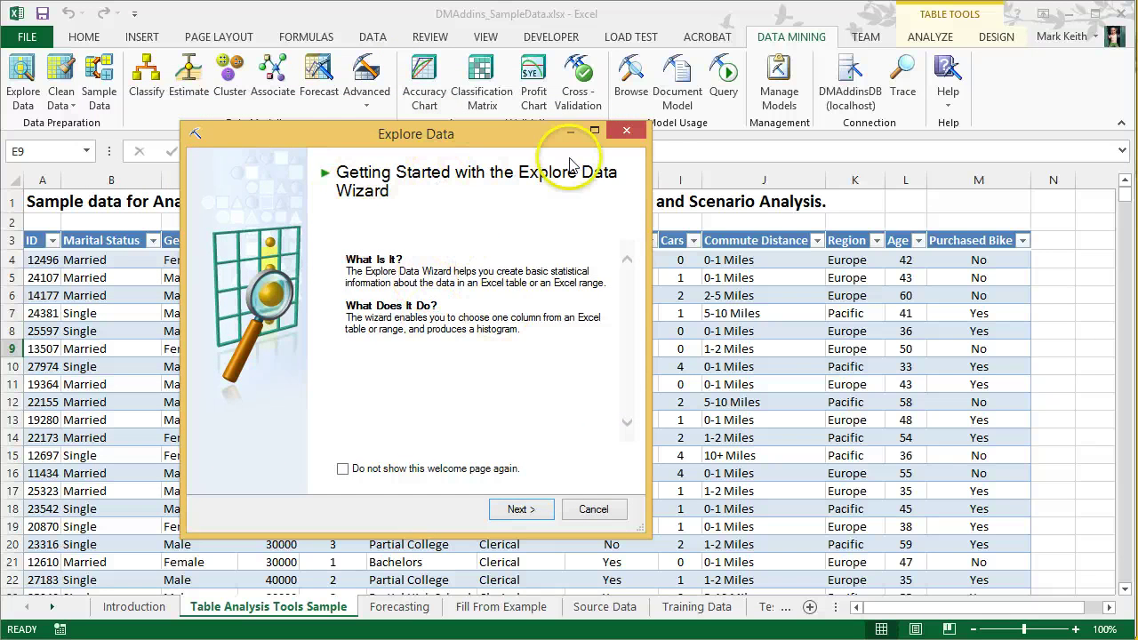
{"action": "left_click", "coordinate": [626, 130]}
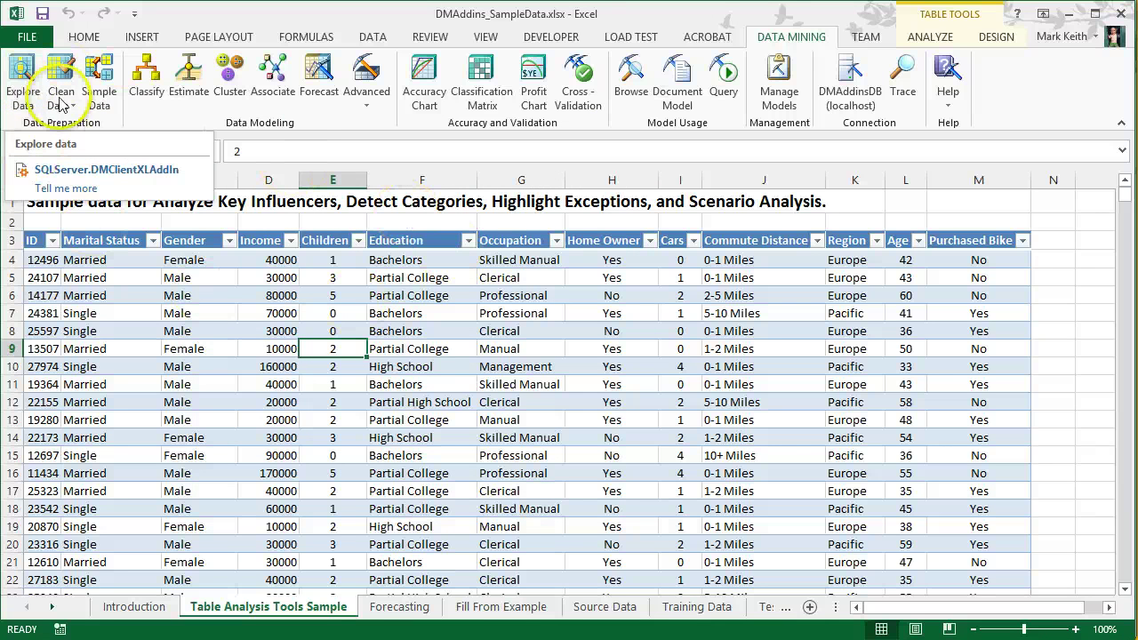
Run Explore Data on Table2 of the Table Analysis Tools Sample sheet and view the histogram of the Children column
{"action": "left_click", "coordinate": [25, 86]}
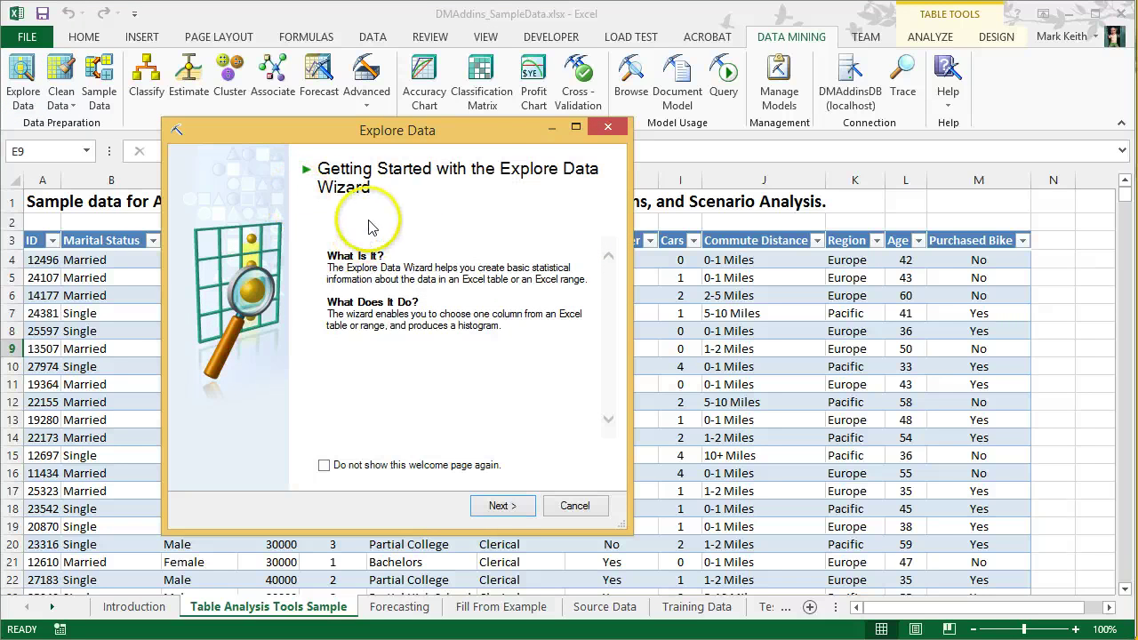
{"action": "left_click", "coordinate": [498, 507]}
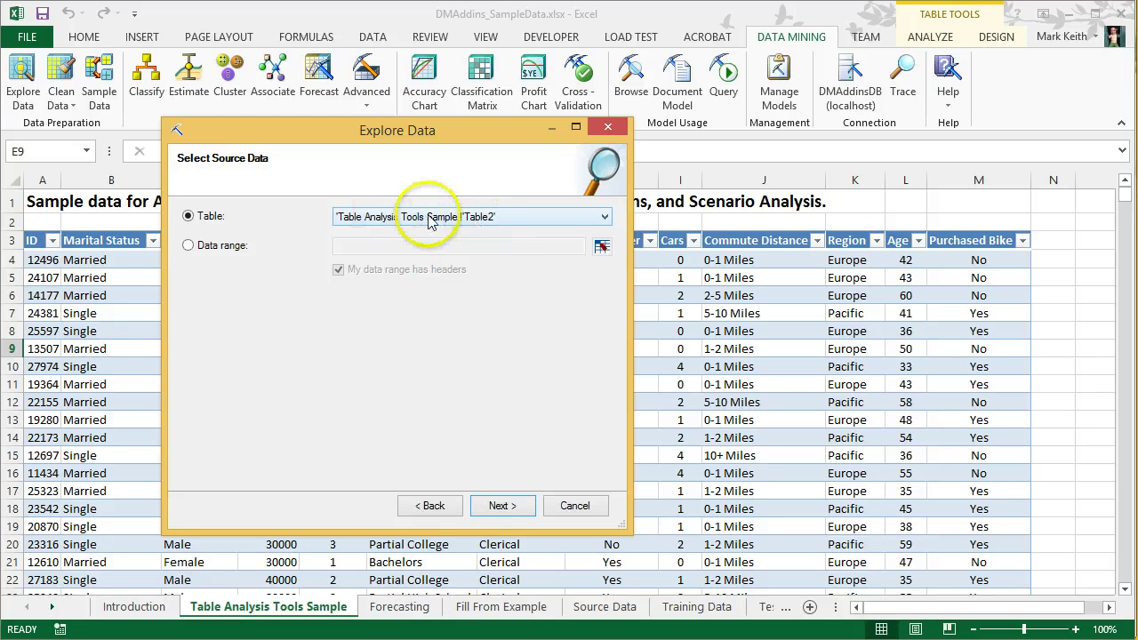
{"action": "left_click", "coordinate": [500, 505]}
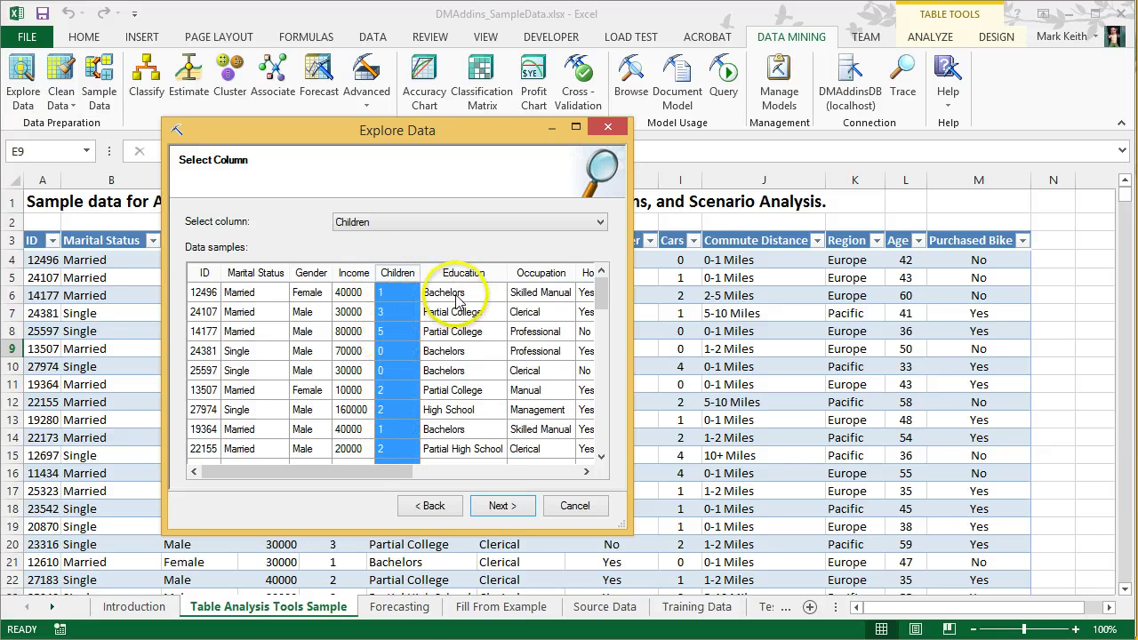
{"action": "left_click", "coordinate": [498, 507]}
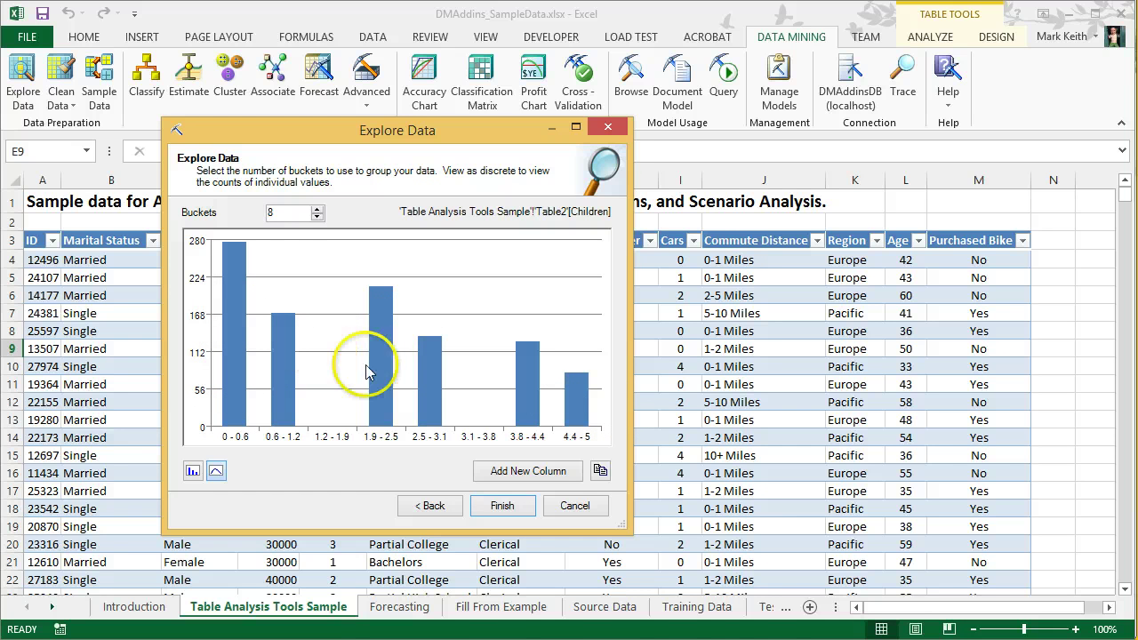
Go back to the column selection, choose the Education column and view its distribution
{"action": "left_click", "coordinate": [435, 510]}
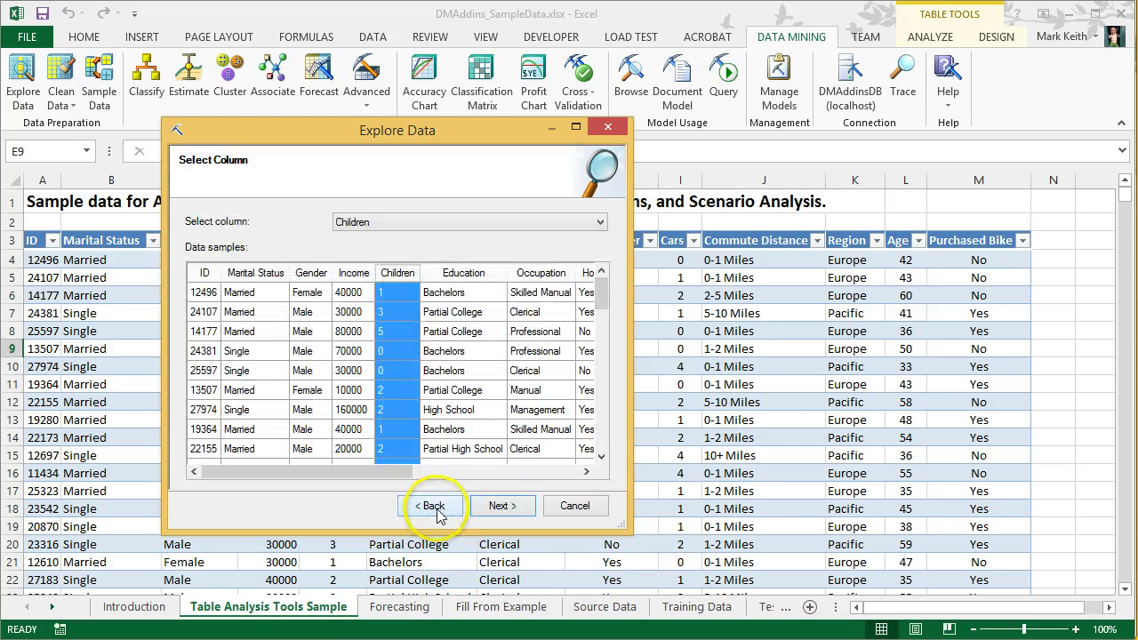
{"action": "left_click", "coordinate": [459, 276]}
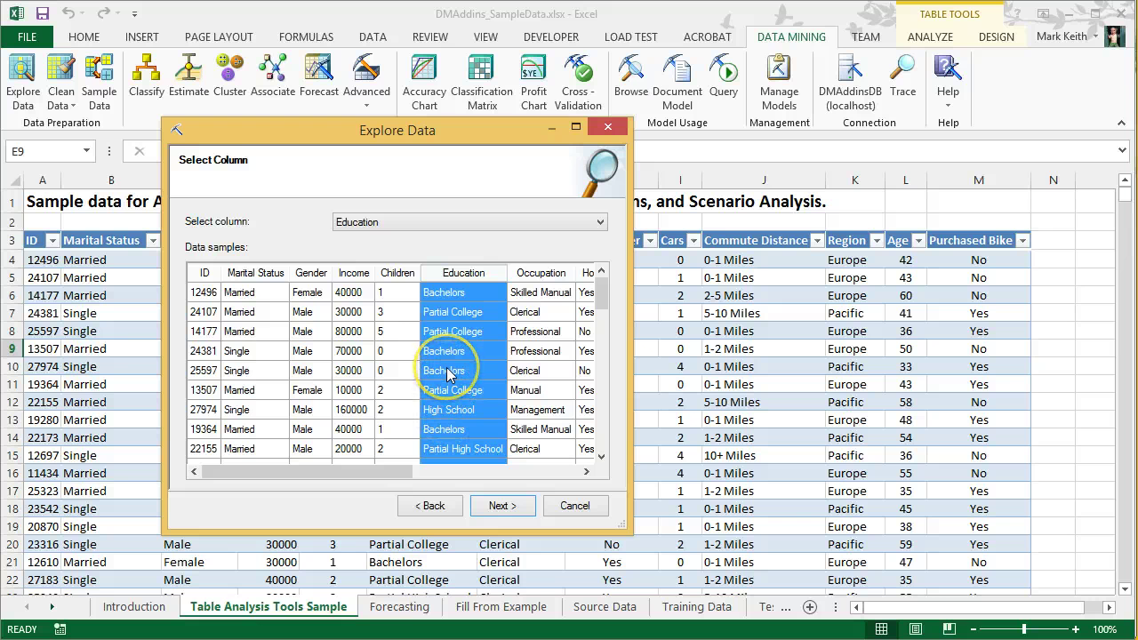
{"action": "scroll", "coordinate": [447, 376], "scroll_direction": "down", "scroll_amount": 10}
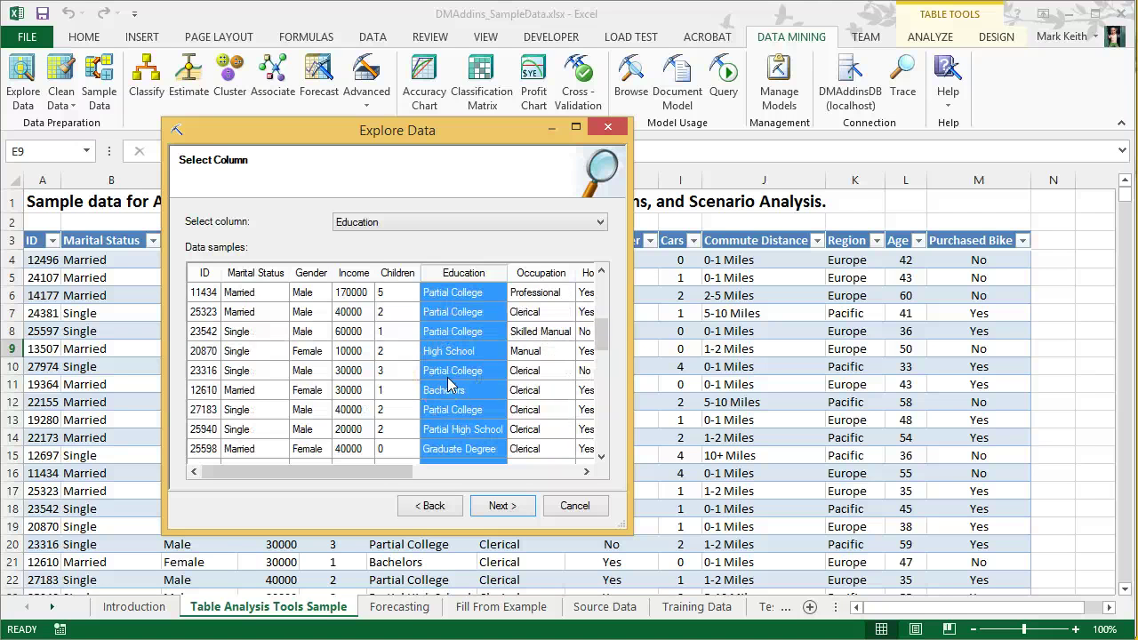
{"action": "left_click", "coordinate": [500, 507]}
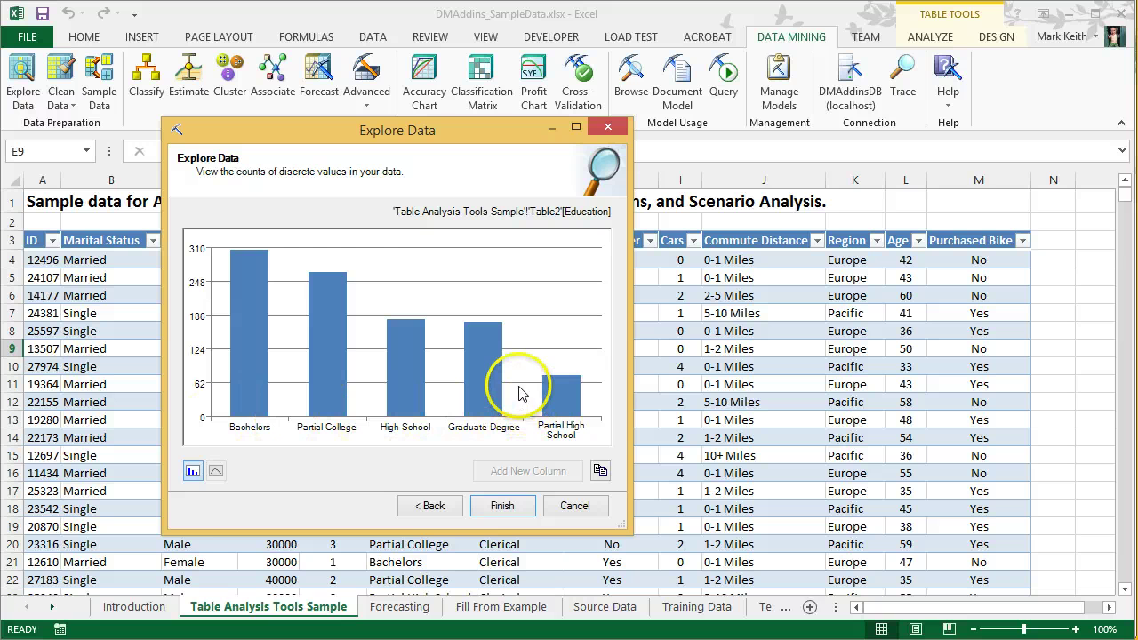
Return to the column selection and view the distribution of the Marital Status column
{"action": "left_click", "coordinate": [436, 513]}
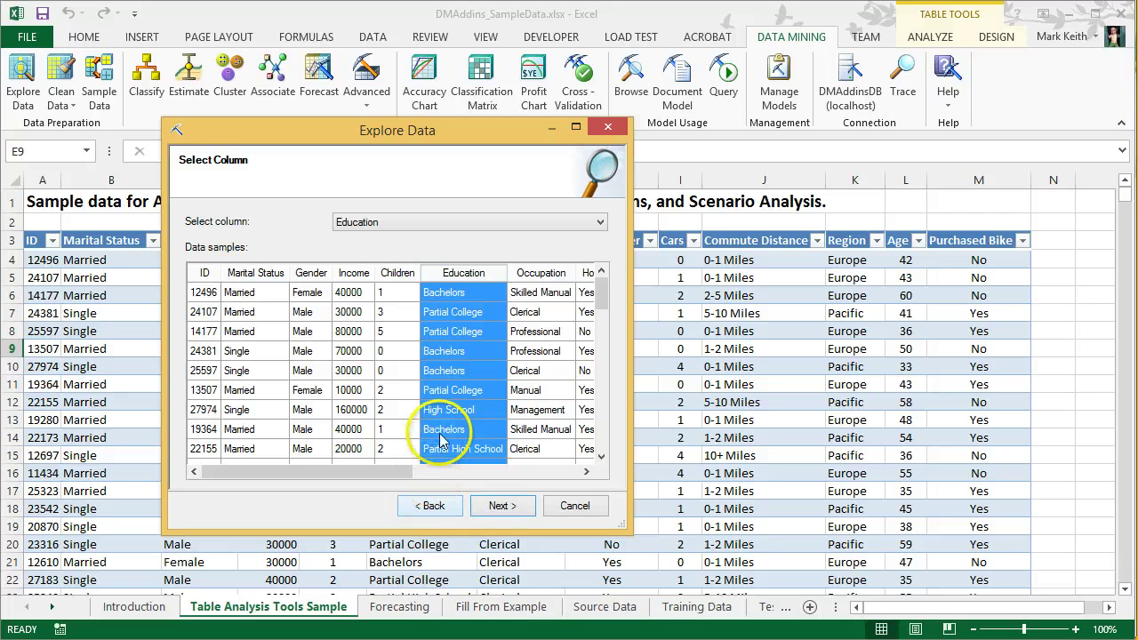
{"action": "left_click", "coordinate": [258, 275]}
{"action": "left_click", "coordinate": [500, 503]}
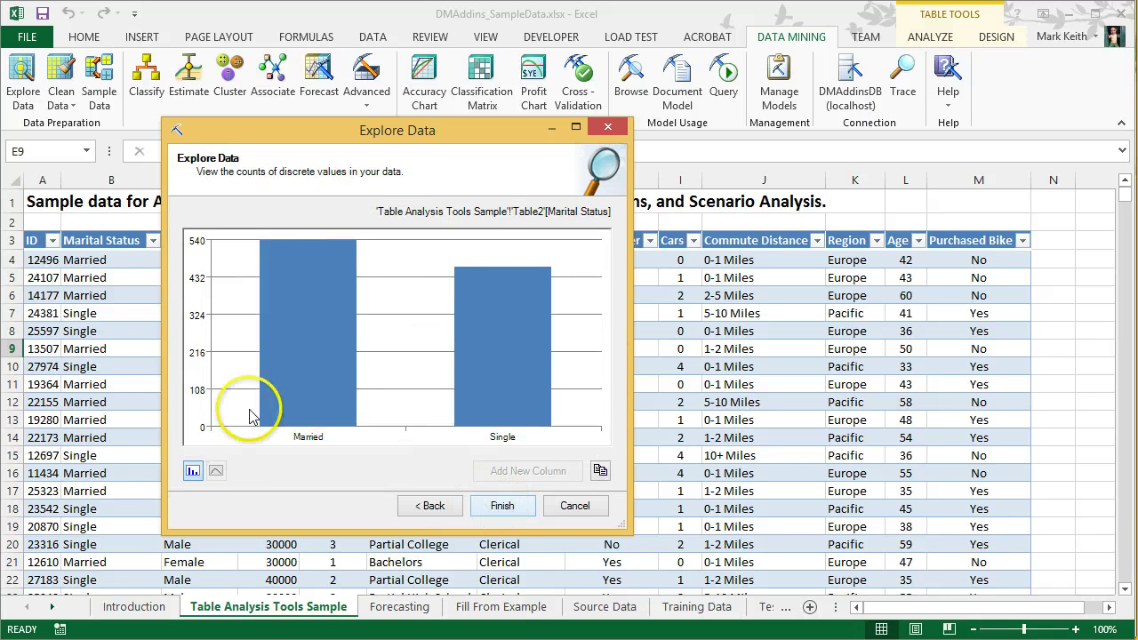
Choose the Income column for exploration and view its histogram, switching from numeric buckets to discrete value counts
{"action": "left_click", "coordinate": [429, 505]}
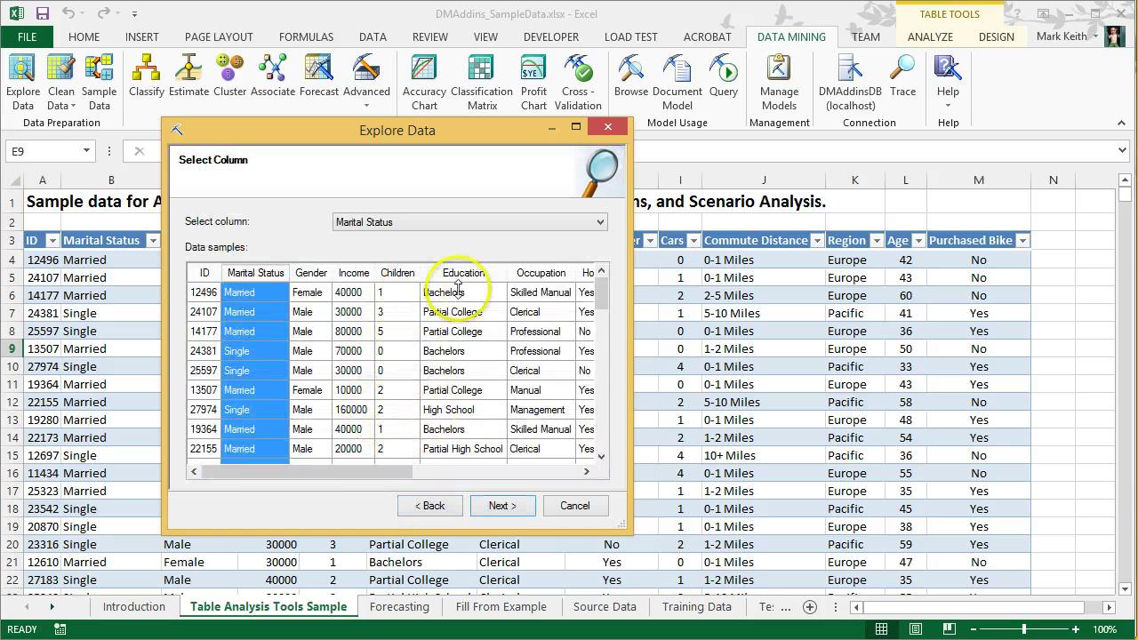
{"action": "left_click", "coordinate": [353, 270]}
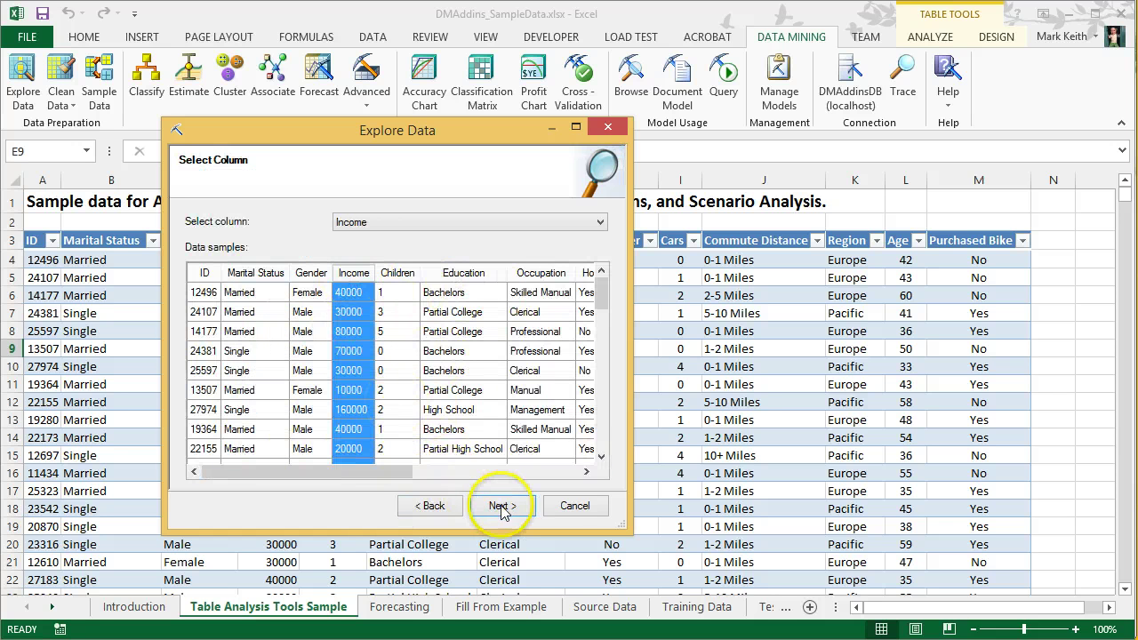
{"action": "left_click", "coordinate": [502, 506]}
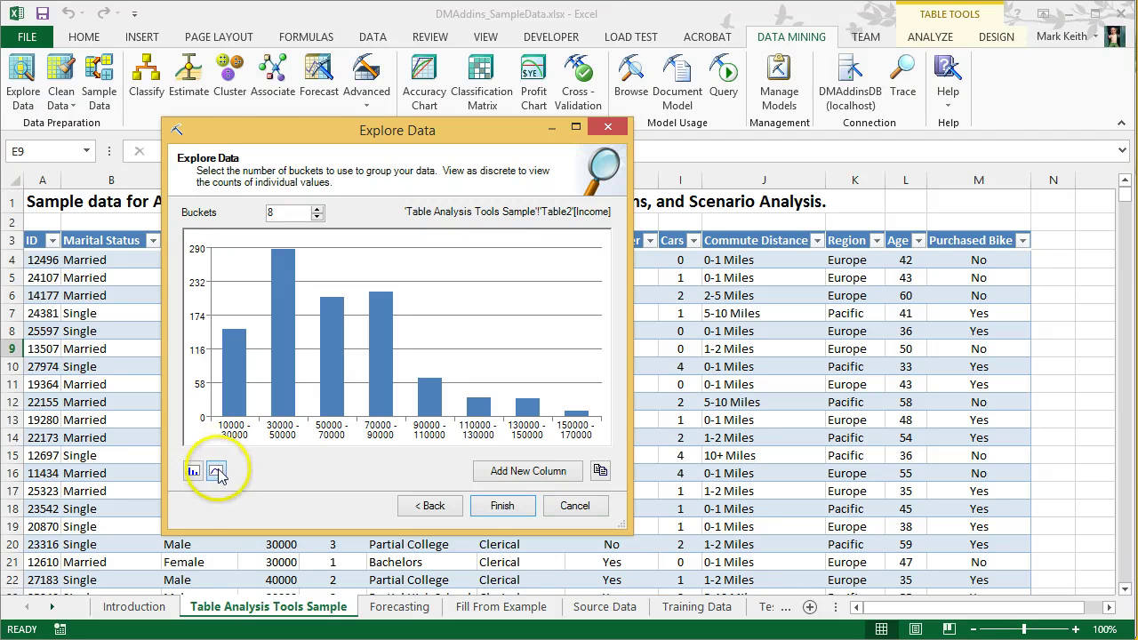
{"action": "left_click", "coordinate": [194, 474]}
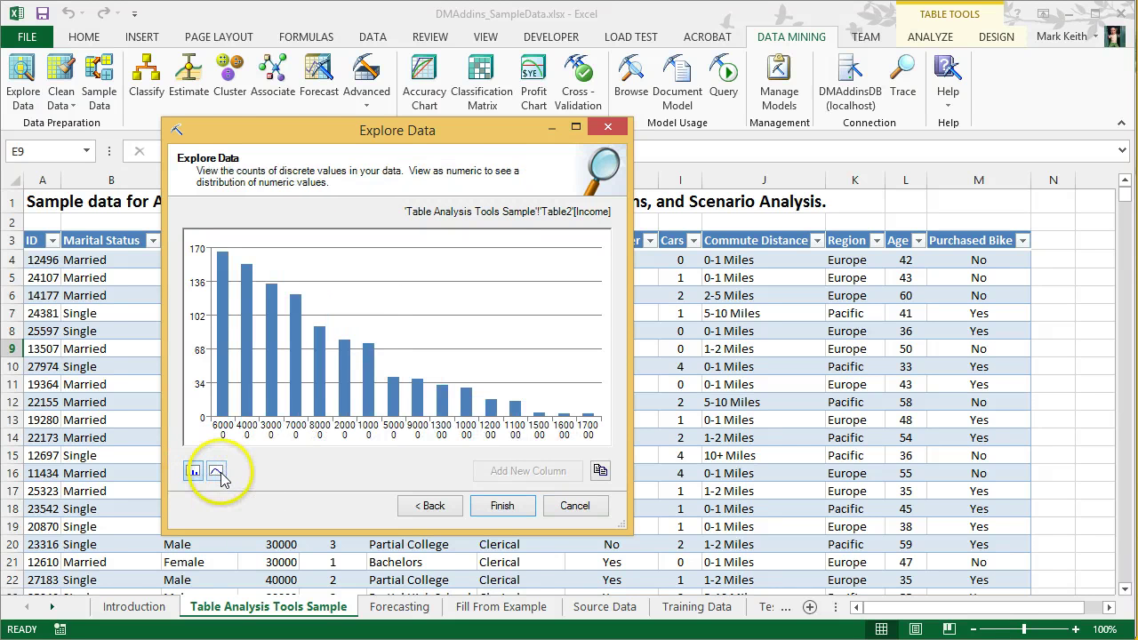
Compare the Income column's numeric bucket histogram with its discrete value counts, and finish the Explore Data wizard
{"action": "left_click", "coordinate": [197, 474]}
{"action": "left_click", "coordinate": [198, 475]}
{"action": "left_click", "coordinate": [197, 475]}
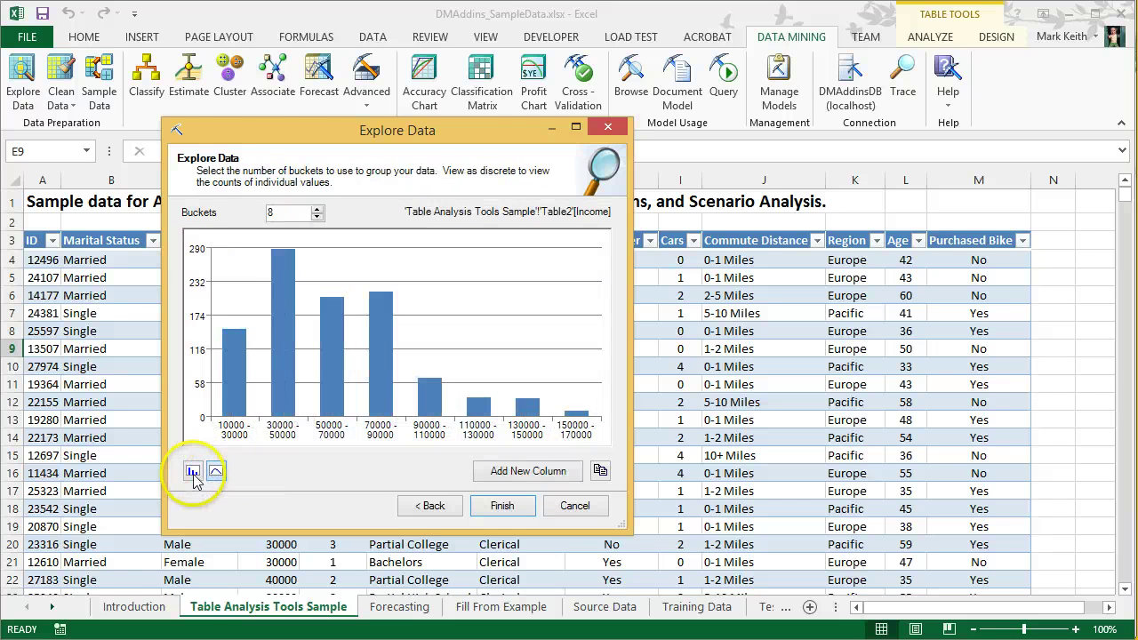
{"action": "left_click", "coordinate": [196, 475]}
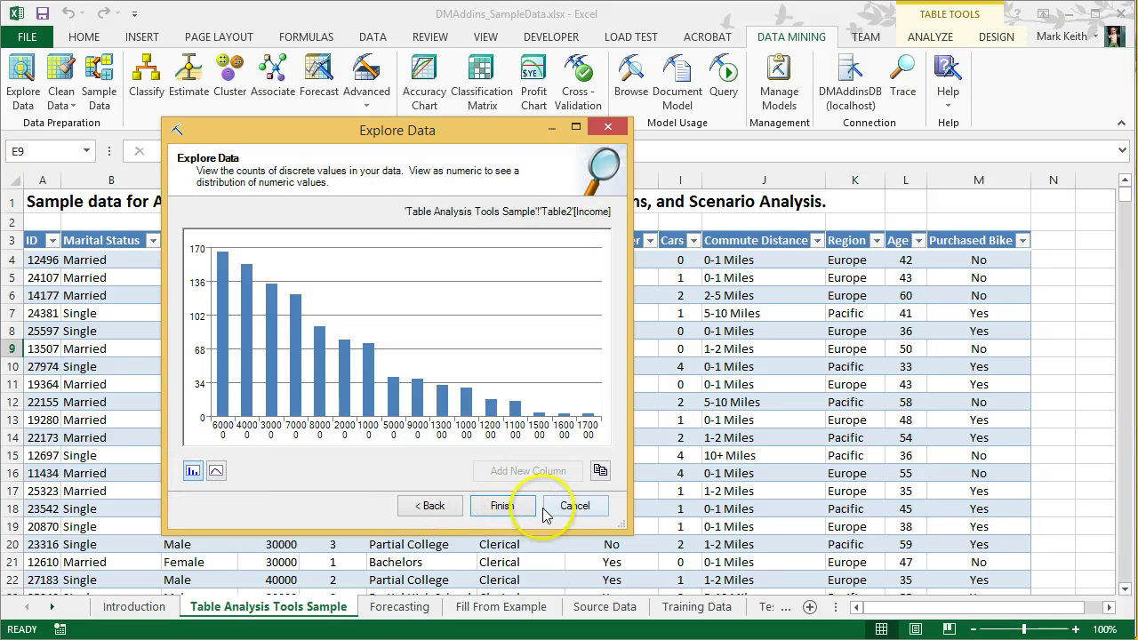
{"action": "left_click", "coordinate": [500, 506]}
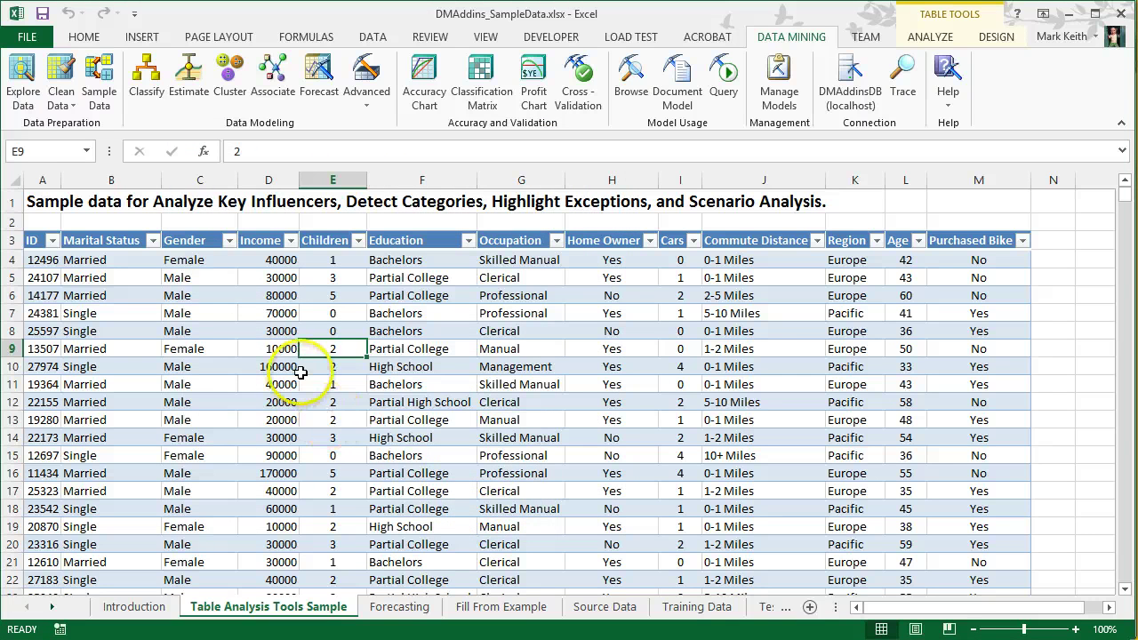
Start the Outliers wizard on Table2, choose the Marital Status column and try to continue past its minimum count threshold
{"action": "left_click", "coordinate": [68, 105]}
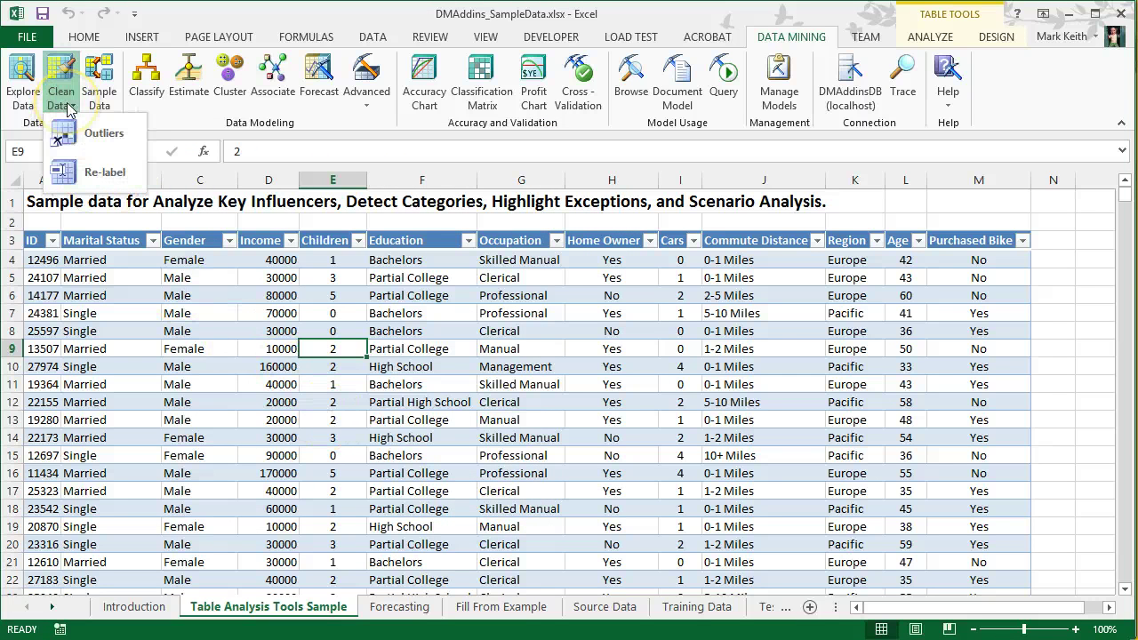
{"action": "left_click", "coordinate": [106, 135]}
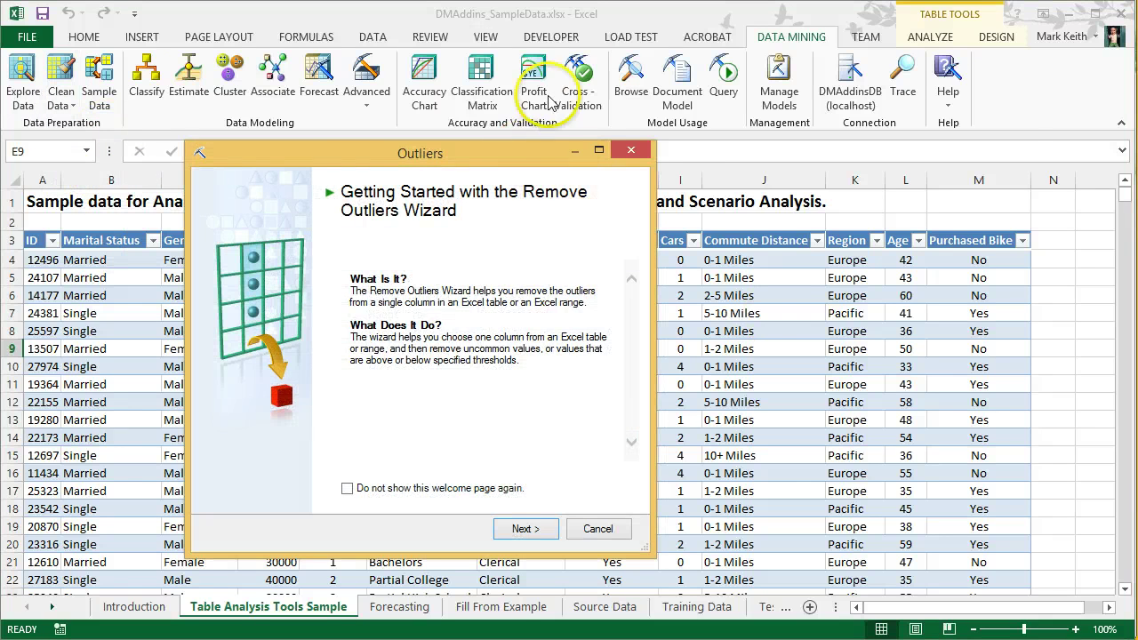
{"action": "left_click", "coordinate": [591, 451]}
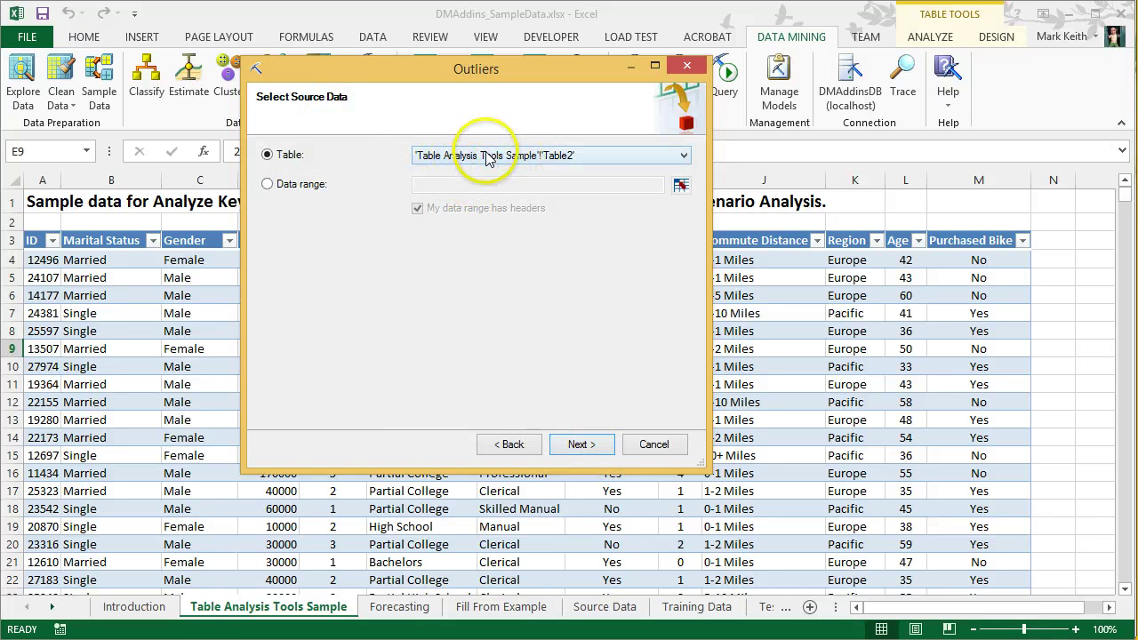
{"action": "left_click", "coordinate": [587, 449]}
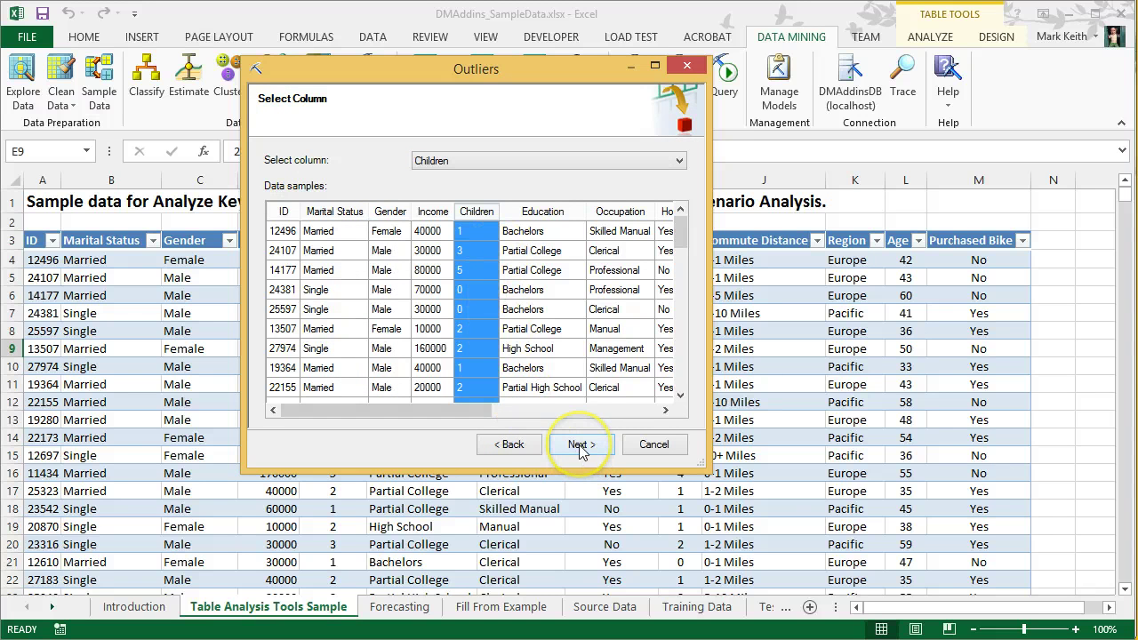
{"action": "left_click", "coordinate": [402, 274]}
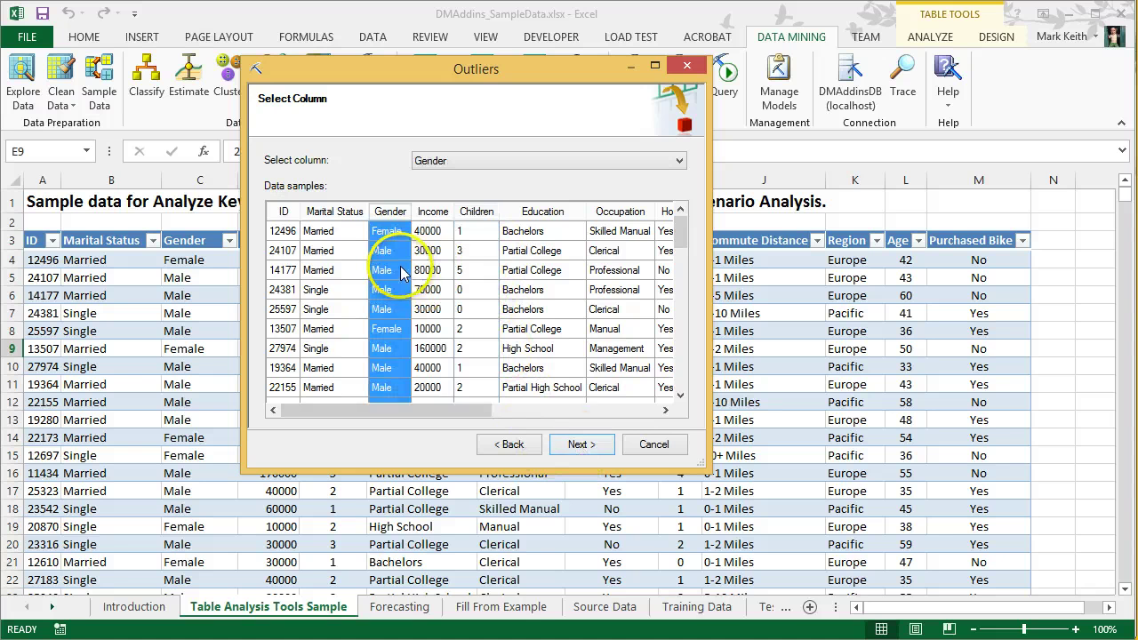
{"action": "left_click", "coordinate": [336, 213]}
{"action": "left_click", "coordinate": [580, 445]}
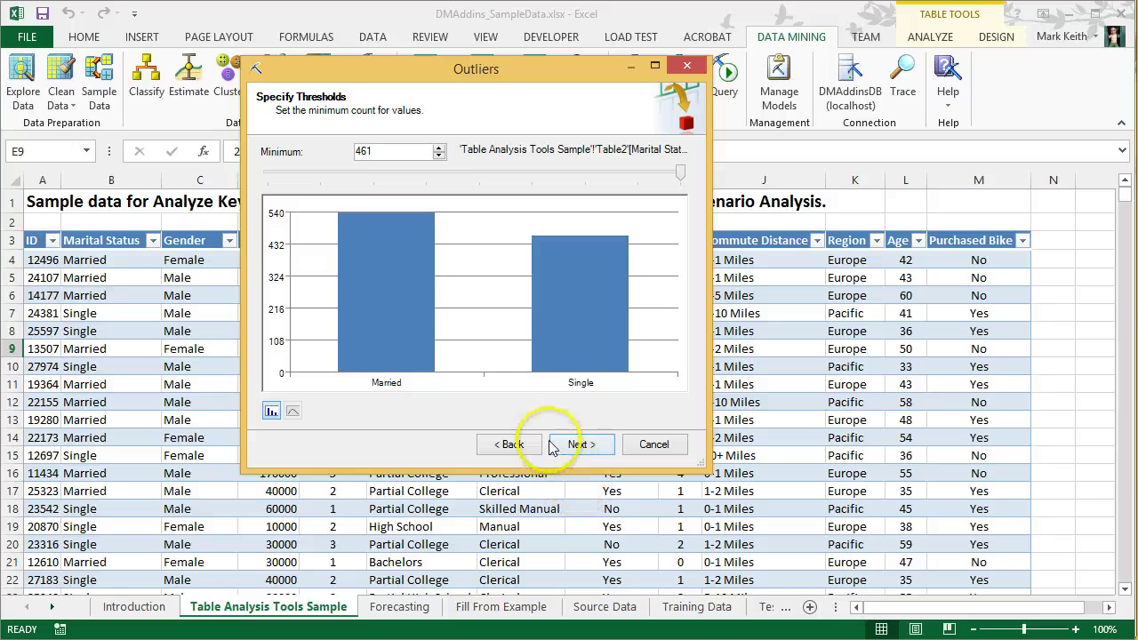
{"action": "left_click", "coordinate": [584, 452]}
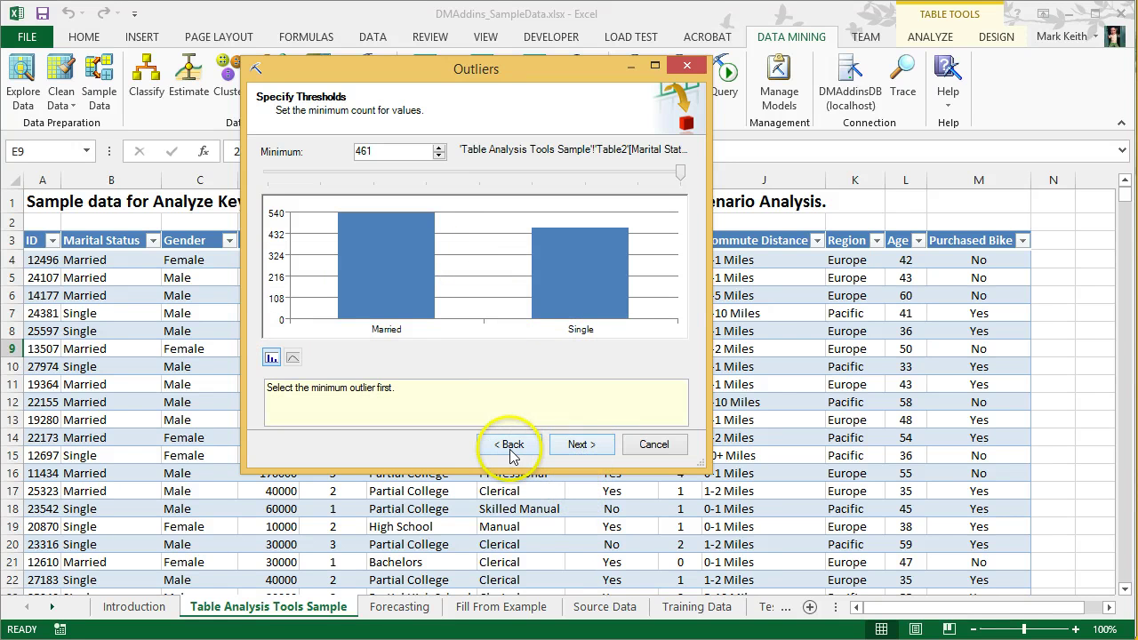
Return to the Outliers column selection and choose the Income column for specifying thresholds
{"action": "left_click", "coordinate": [510, 448]}
{"action": "left_click", "coordinate": [509, 449]}
{"action": "left_click", "coordinate": [580, 446]}
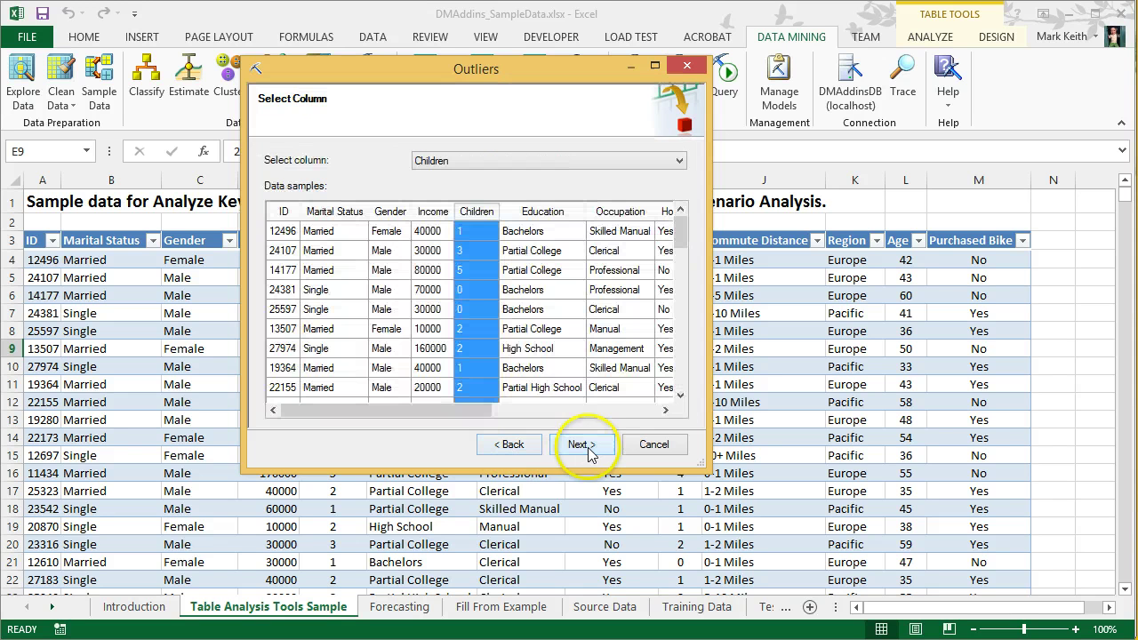
{"action": "left_click", "coordinate": [436, 218]}
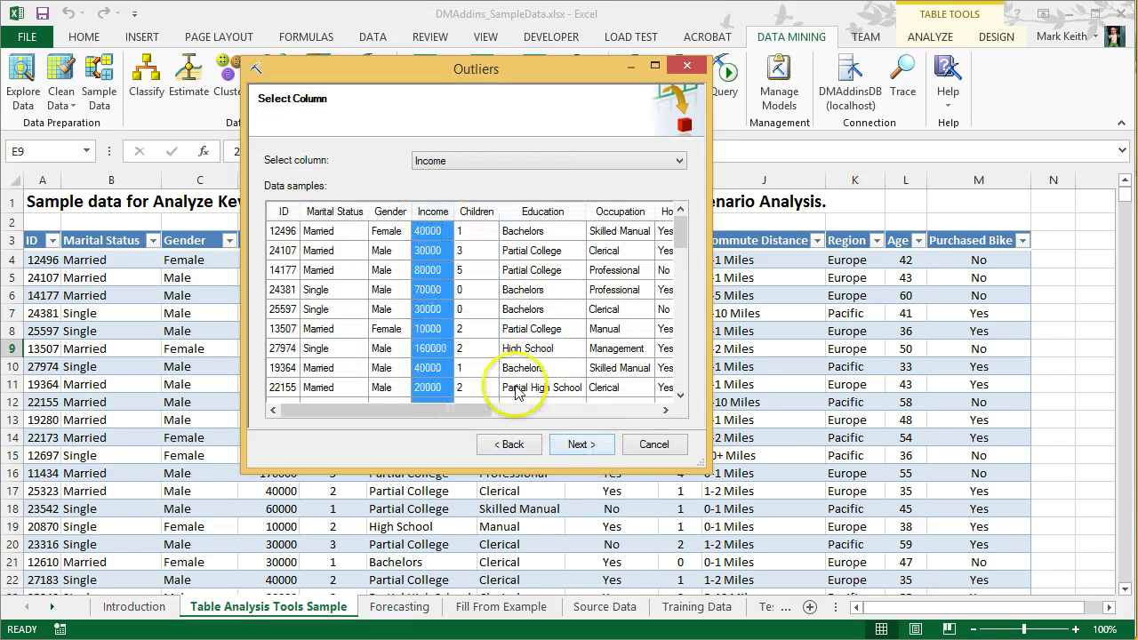
{"action": "left_click", "coordinate": [580, 451]}
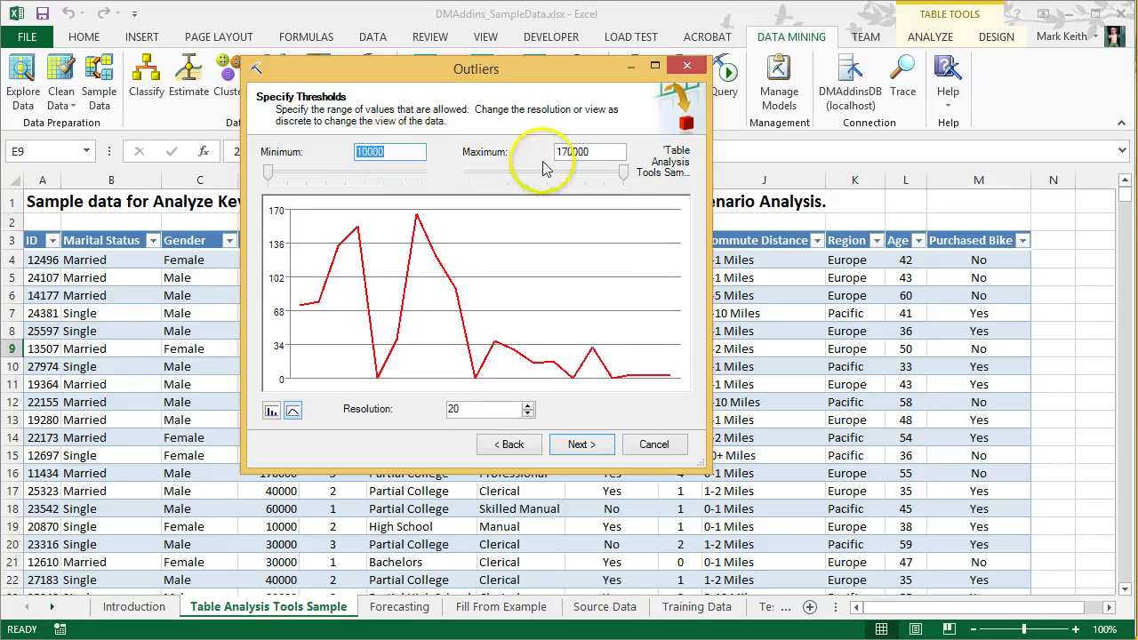
Set the allowed Income range for outliers to a minimum of 13700 and a maximum of 142260
{"action": "left_click_drag", "start_coordinate": [622, 173], "coordinate": [615, 176]}
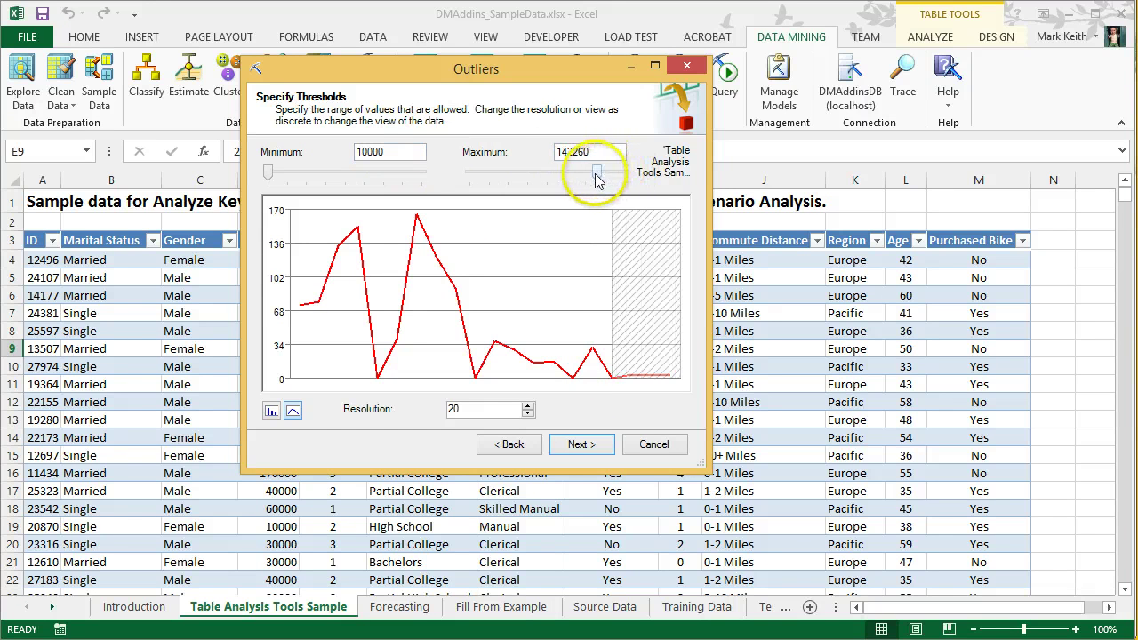
{"action": "left_click_drag", "start_coordinate": [595, 177], "coordinate": [584, 176]}
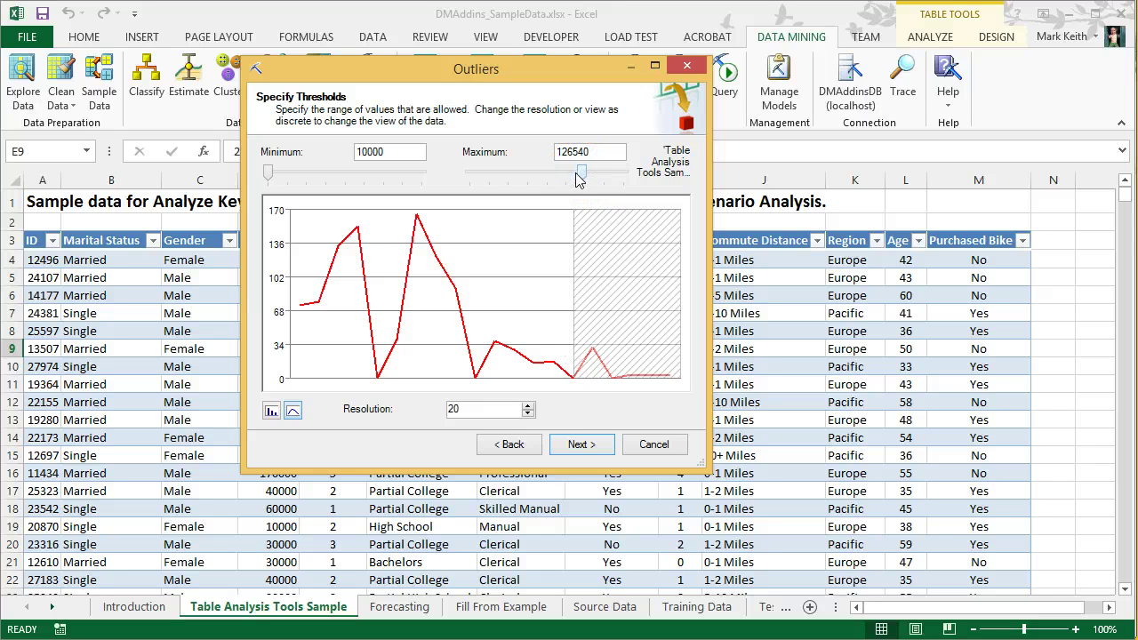
{"action": "mouse_move", "coordinate": [269, 174]}
{"action": "left_mouse_down"}
{"action": "mouse_move", "coordinate": [314, 178]}
{"action": "mouse_move", "coordinate": [275, 183]}
{"action": "left_mouse_up"}
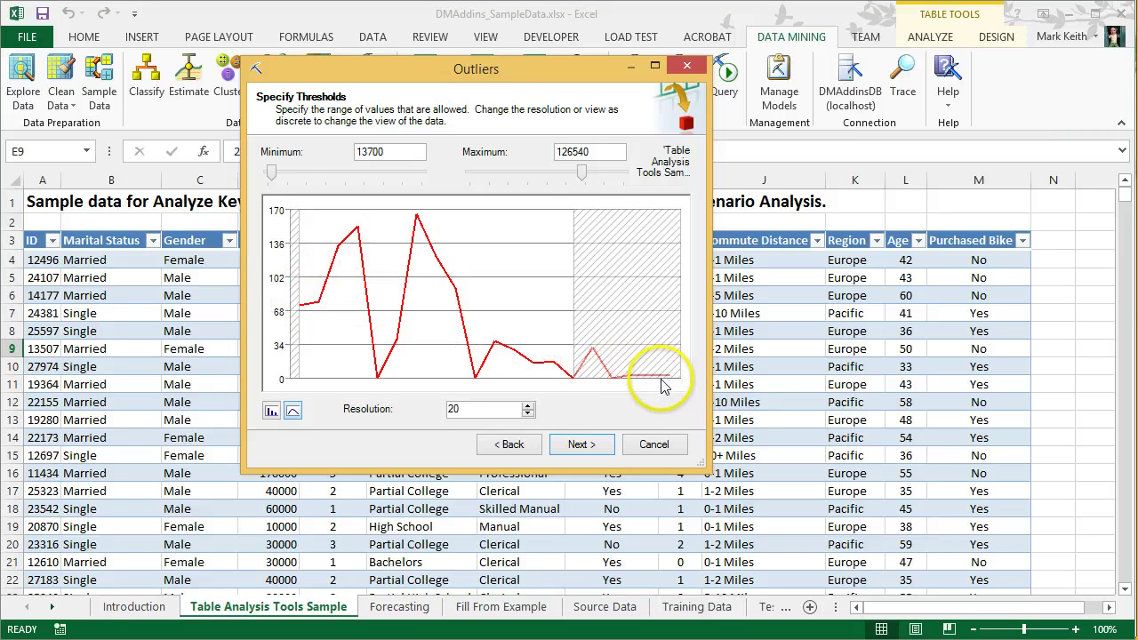
{"action": "left_click_drag", "start_coordinate": [585, 175], "coordinate": [588, 175]}
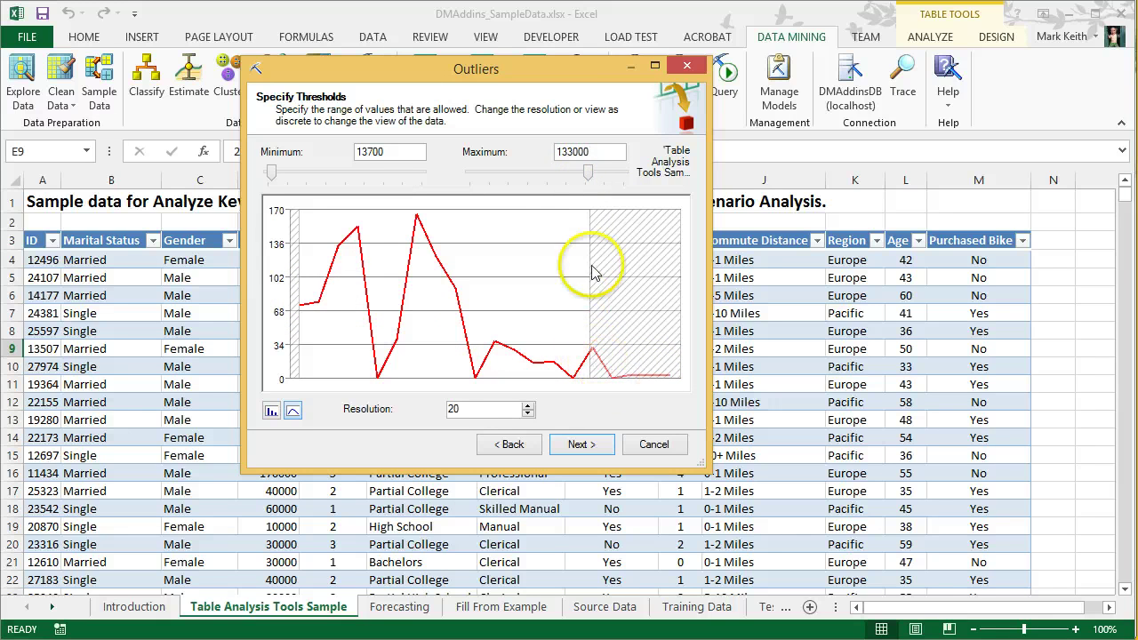
{"action": "left_click_drag", "start_coordinate": [587, 173], "coordinate": [598, 173]}
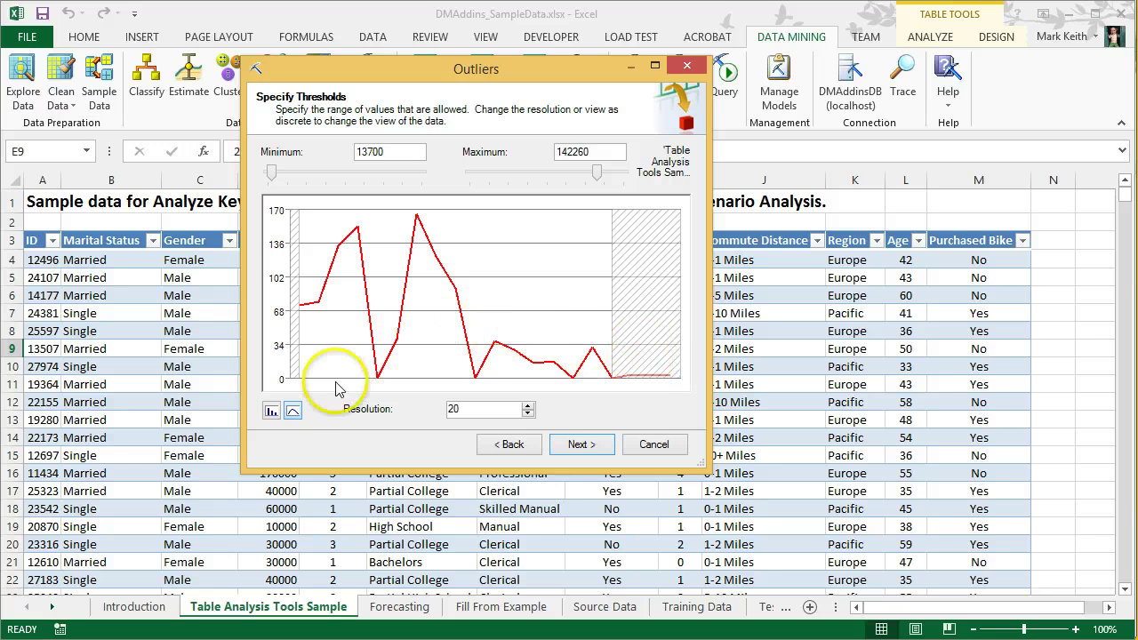
Compare the discrete and numeric threshold views of the Income column, ending on the numeric view
{"action": "left_click", "coordinate": [271, 411]}
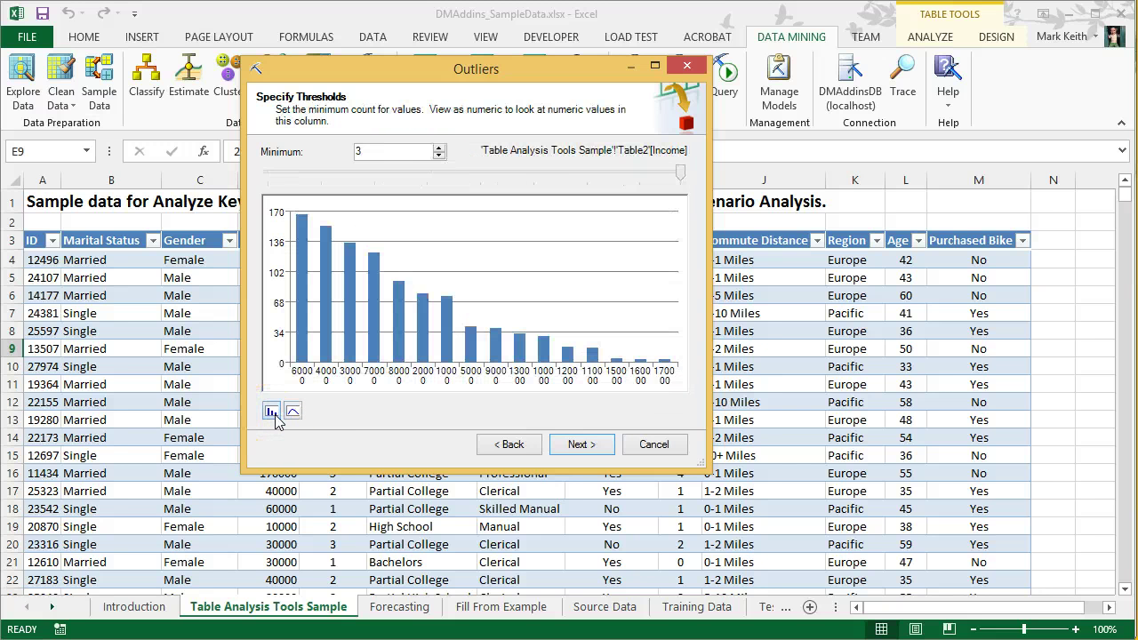
{"action": "left_click", "coordinate": [273, 415]}
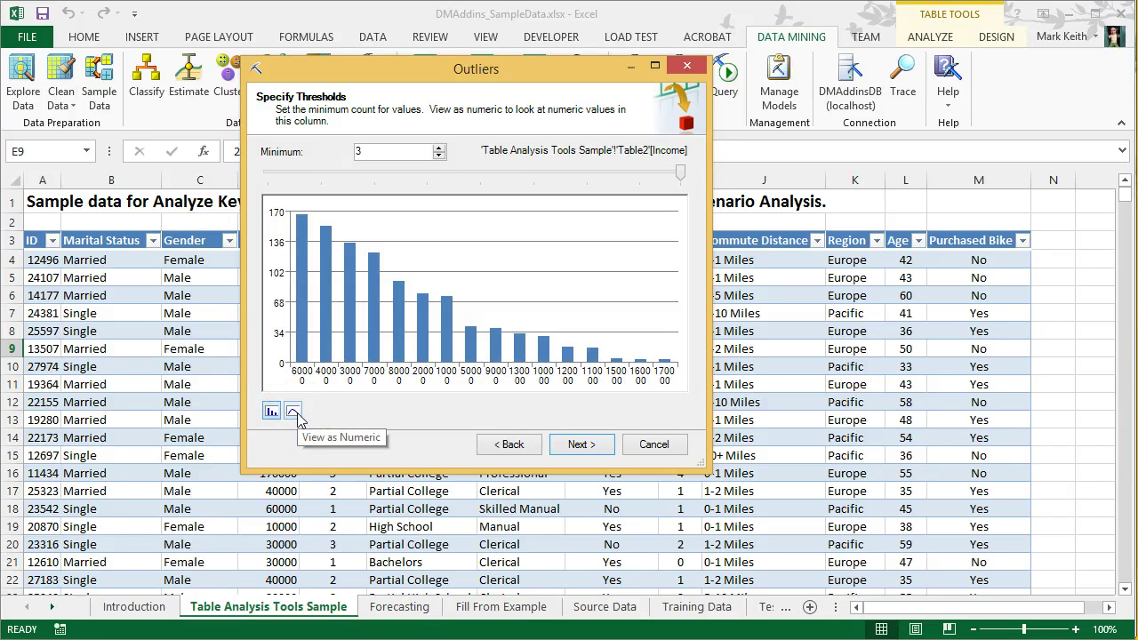
{"action": "left_click", "coordinate": [294, 410]}
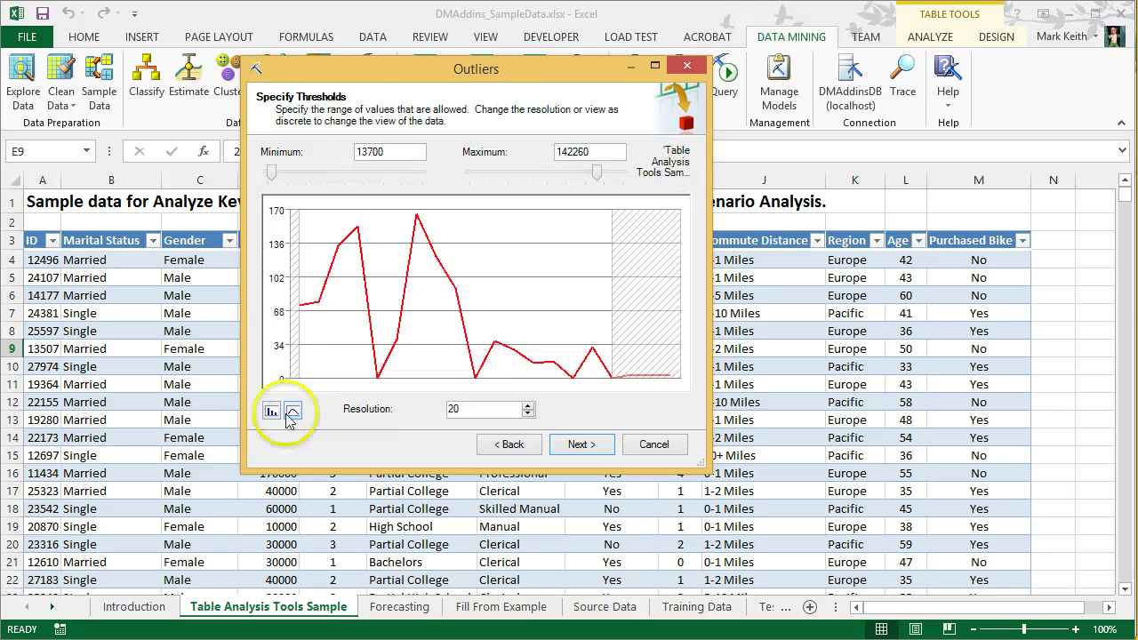
{"action": "left_click", "coordinate": [272, 411]}
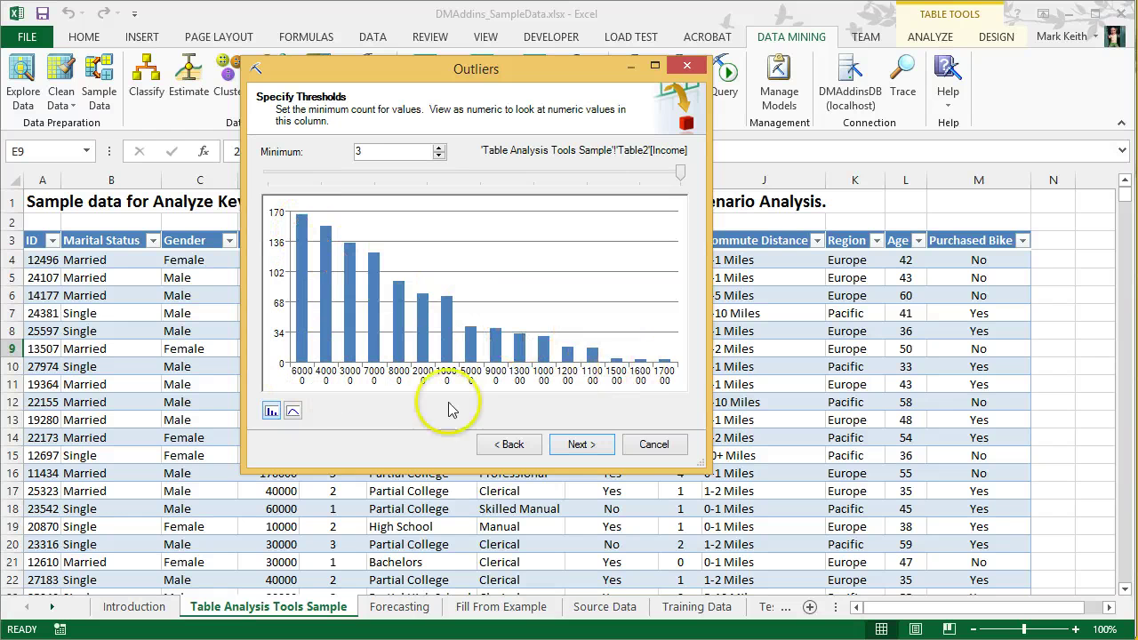
{"action": "left_click", "coordinate": [293, 411]}
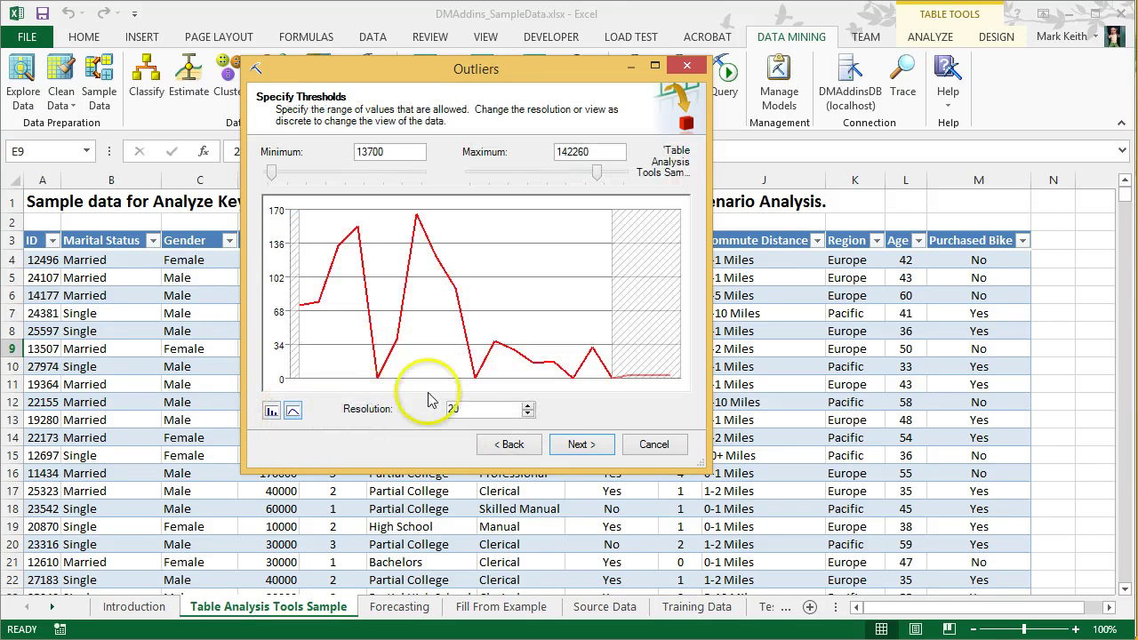
Review the outlier handling and destination options for the Income column, and cancel the Outliers wizard
{"action": "left_click", "coordinate": [583, 447]}
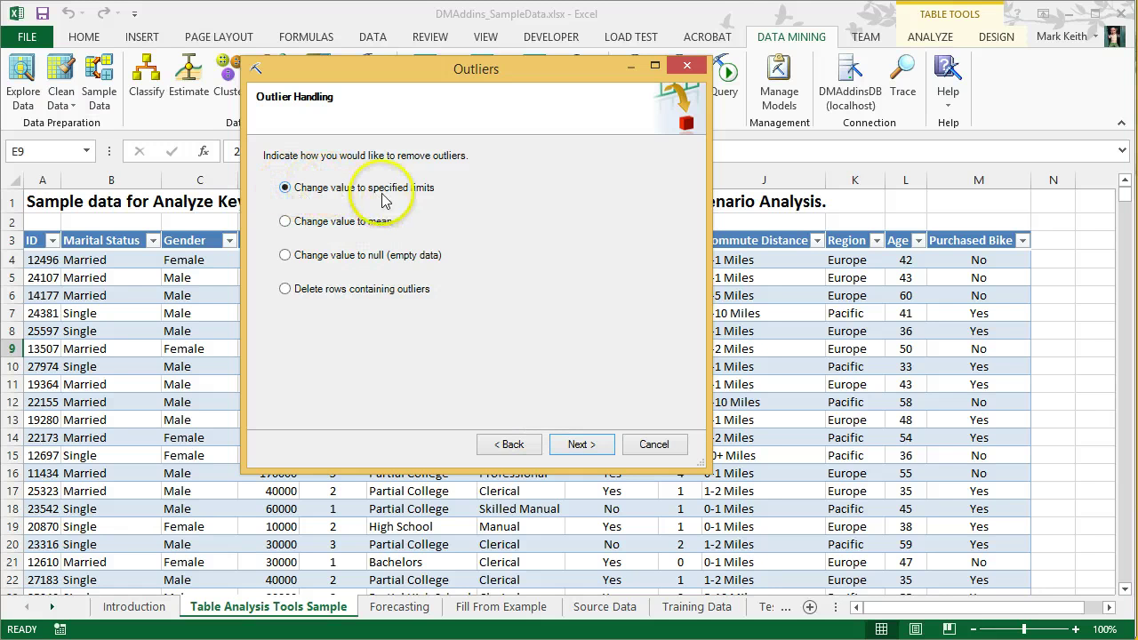
{"action": "left_click", "coordinate": [518, 449]}
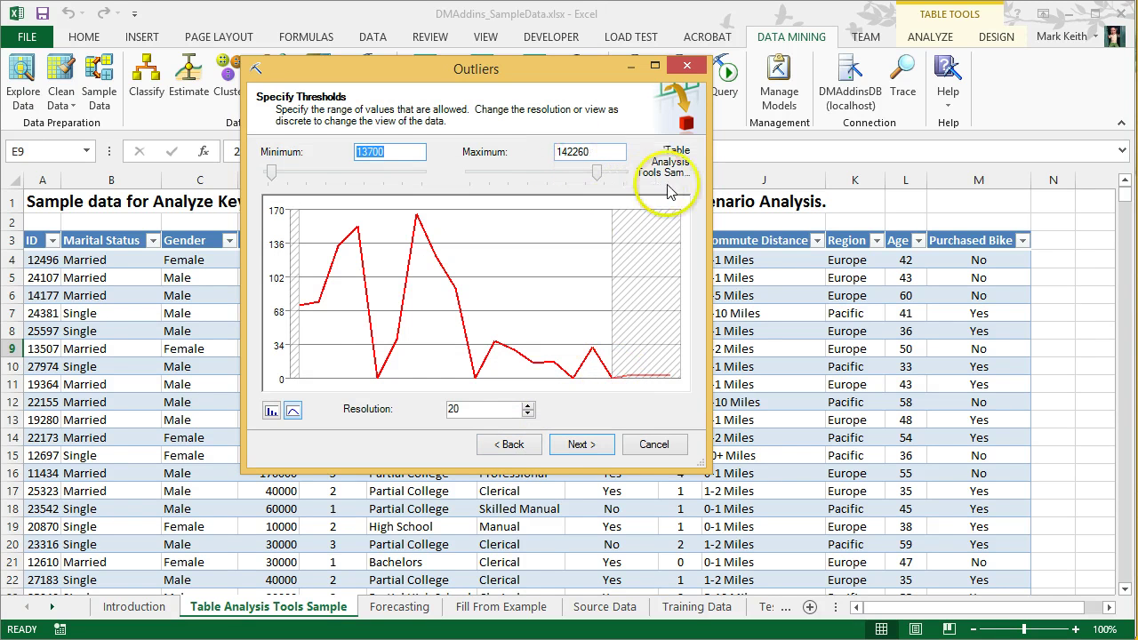
{"action": "left_click", "coordinate": [573, 449]}
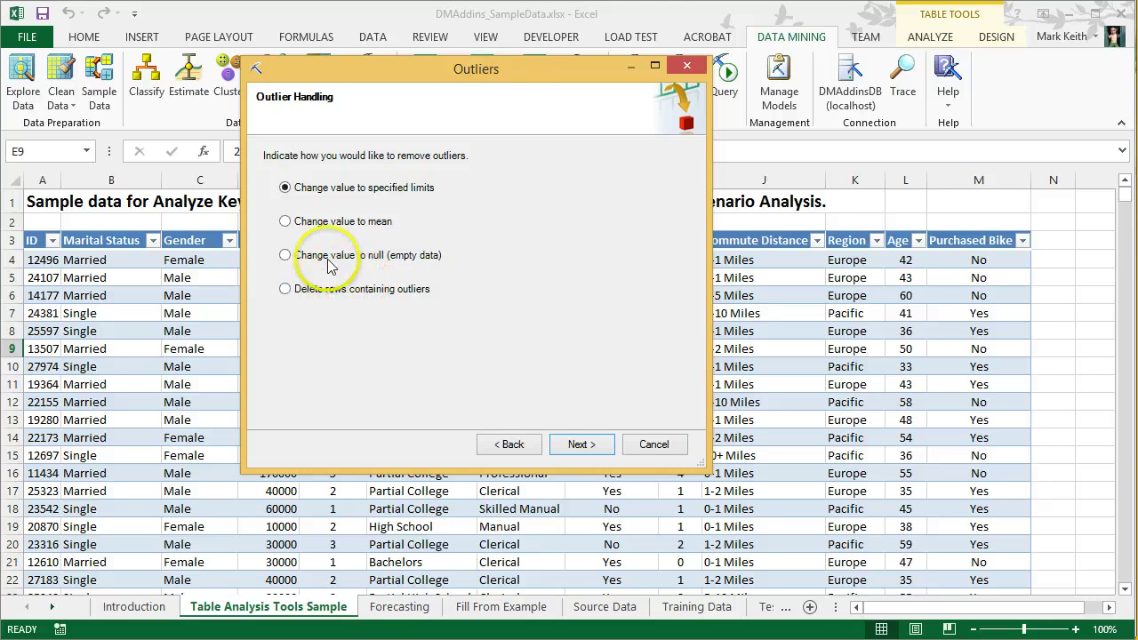
{"action": "left_click", "coordinate": [576, 445]}
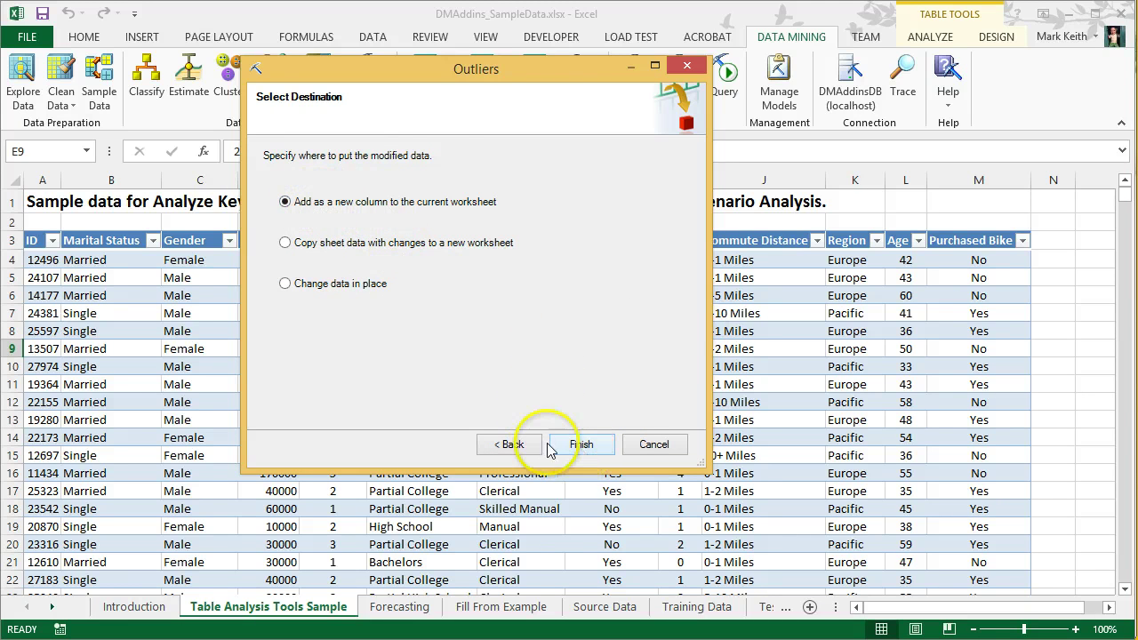
{"action": "left_click", "coordinate": [521, 447]}
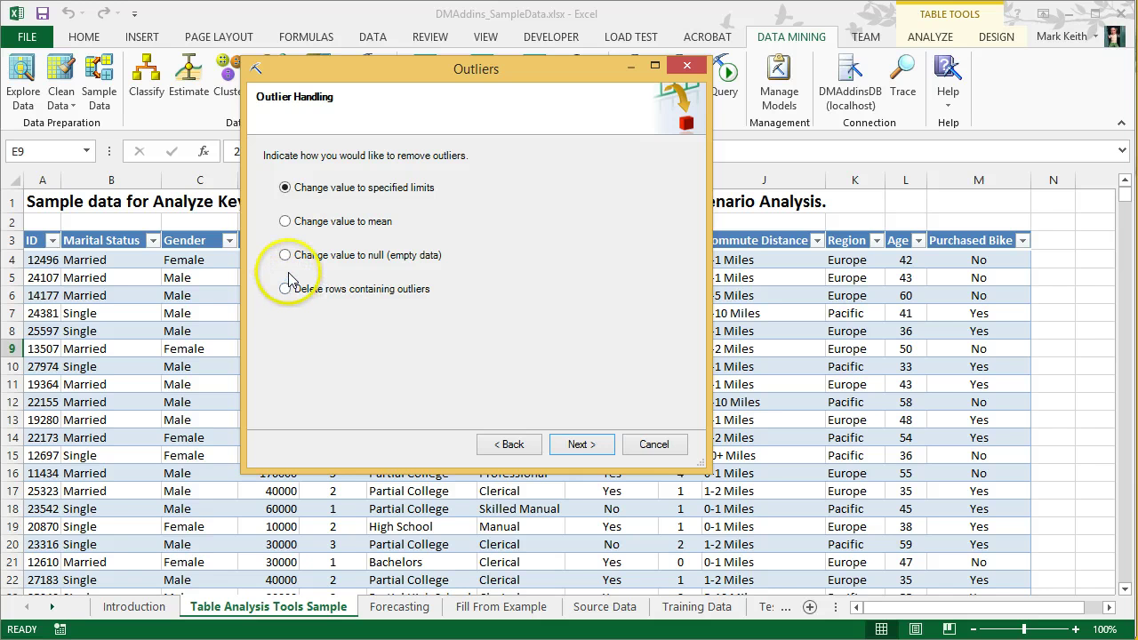
{"action": "left_click", "coordinate": [654, 446]}
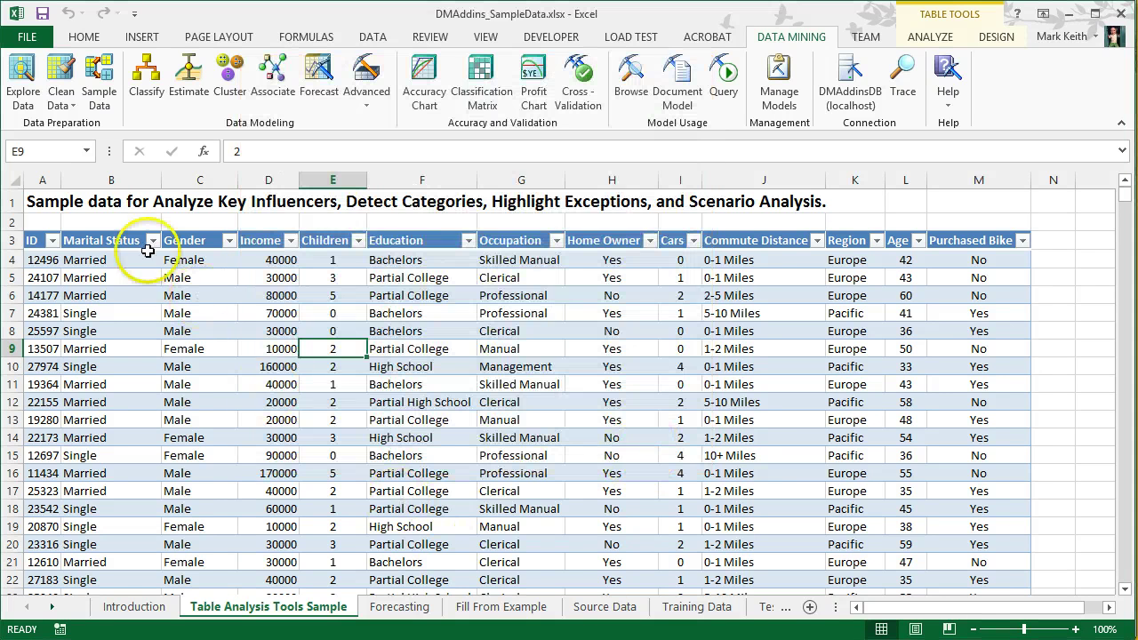
Start the Re-label wizard on Table2 and choose the Education column for relabeling
{"action": "left_click", "coordinate": [68, 105]}
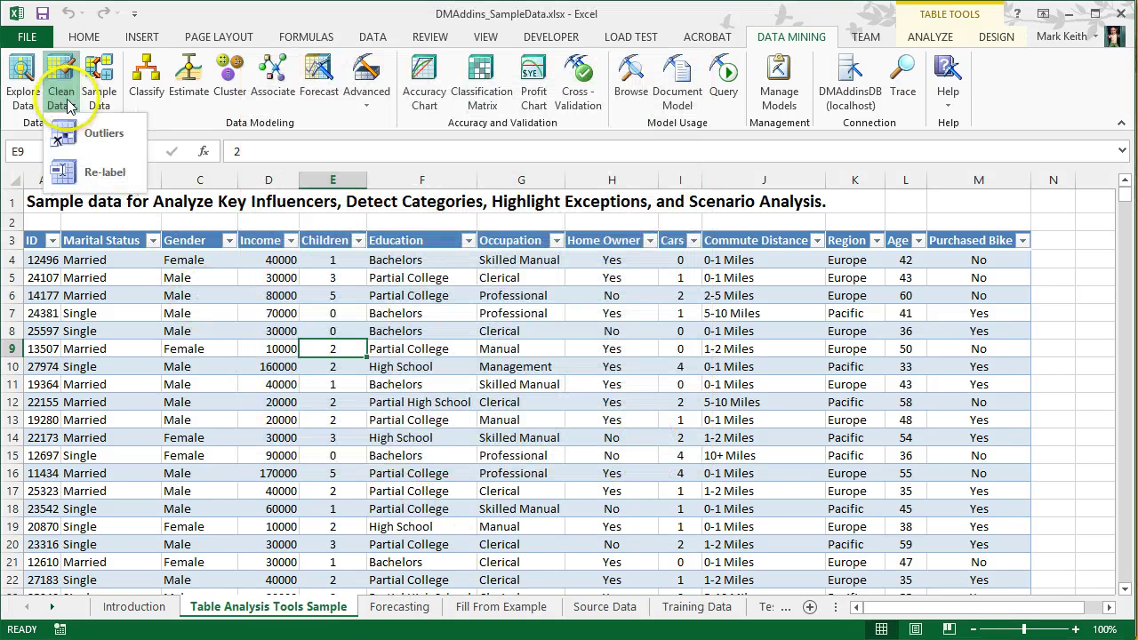
{"action": "left_click", "coordinate": [77, 170]}
{"action": "left_click_drag", "start_coordinate": [349, 177], "coordinate": [267, 109]}
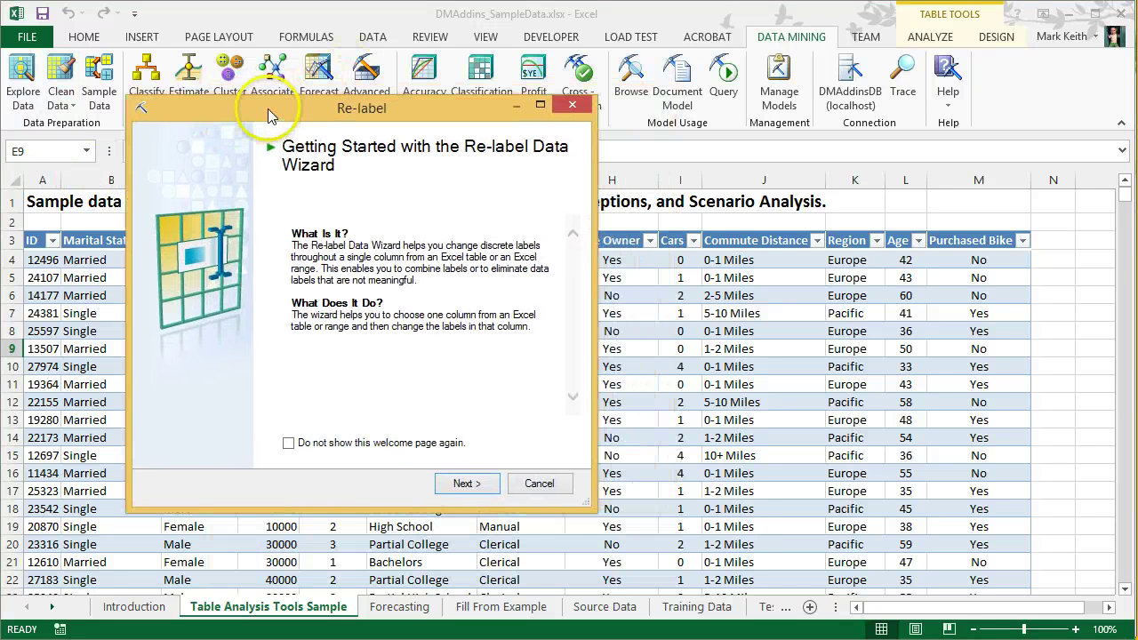
{"action": "left_click", "coordinate": [465, 483]}
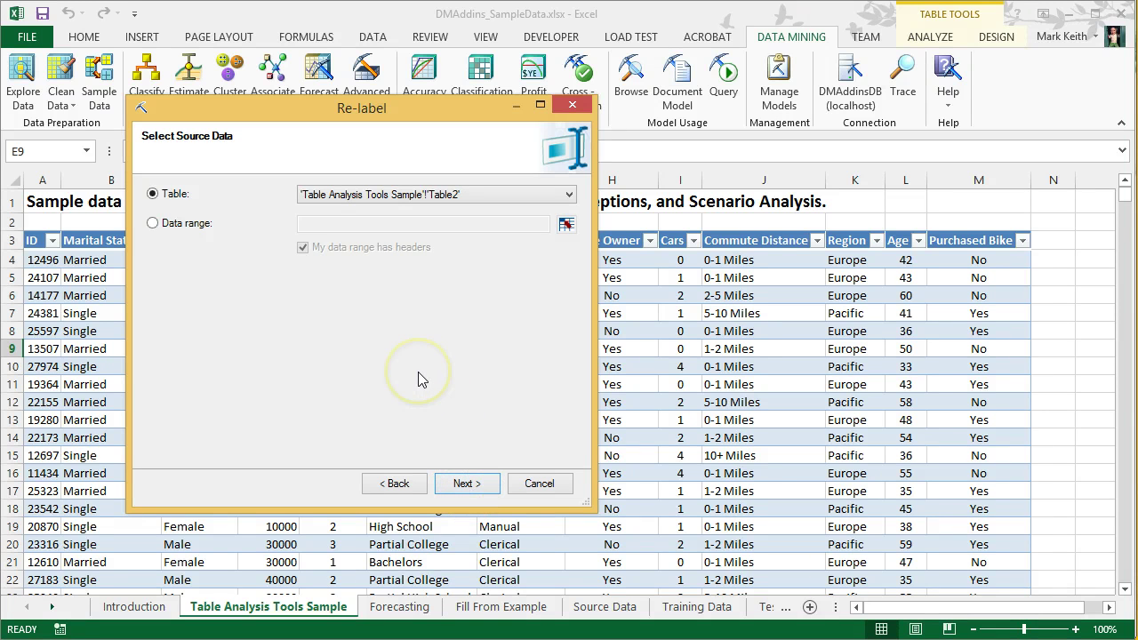
{"action": "left_click", "coordinate": [466, 483]}
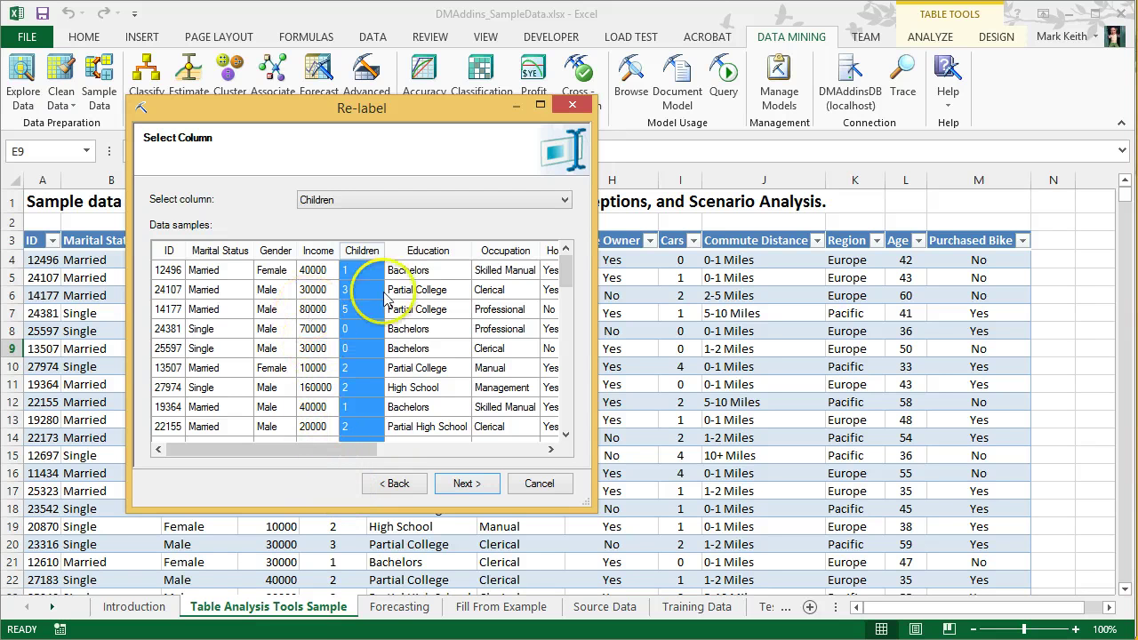
{"action": "left_click", "coordinate": [405, 271]}
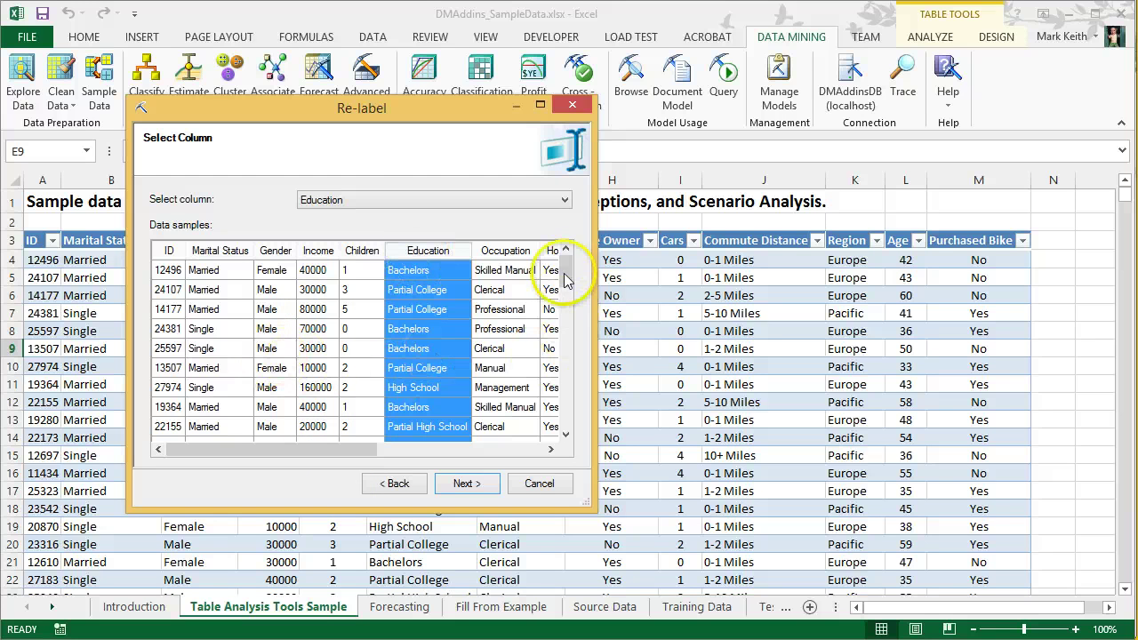
{"action": "left_click_drag", "start_coordinate": [565, 266], "coordinate": [411, 341]}
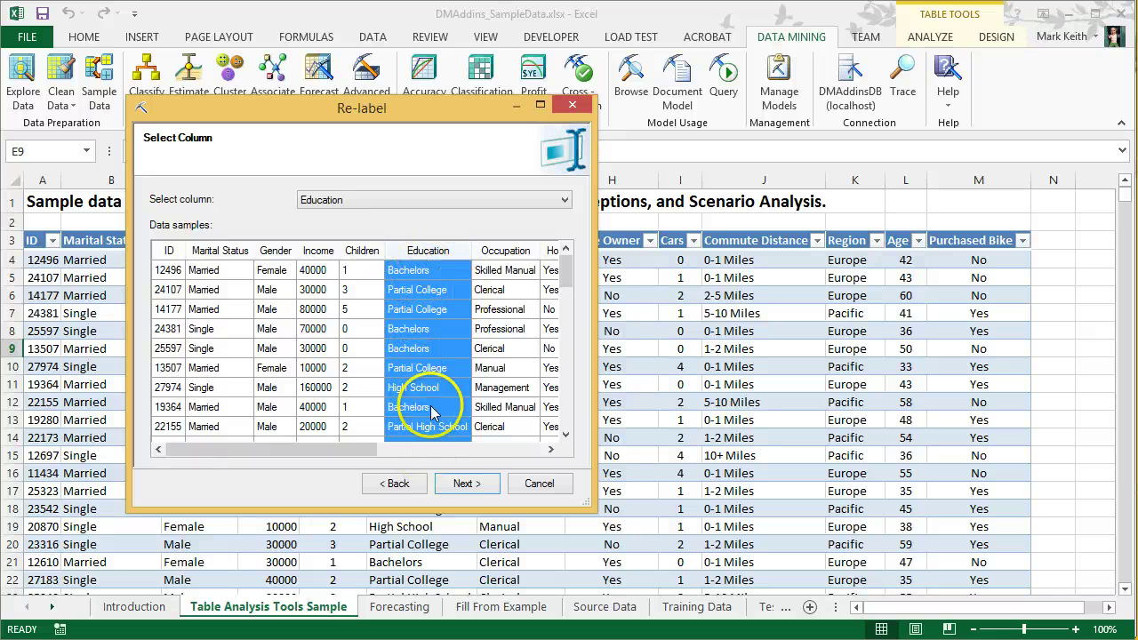
Relabel the Partial College values as High School and add the result as a new column to the current worksheet
{"action": "left_click", "coordinate": [465, 483]}
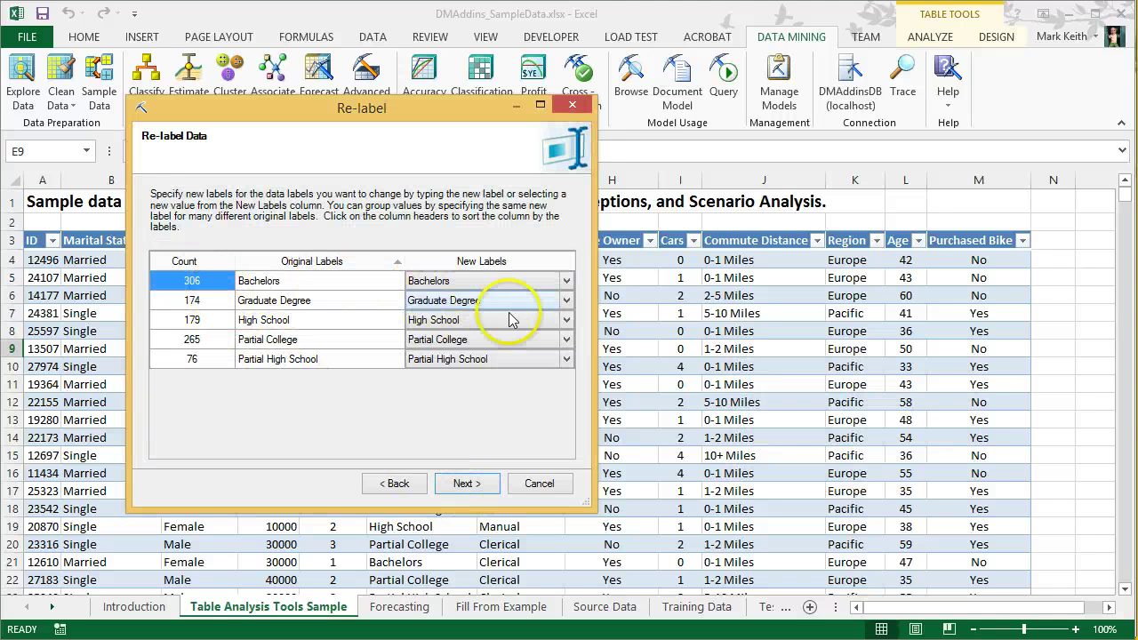
{"action": "left_click", "coordinate": [567, 341]}
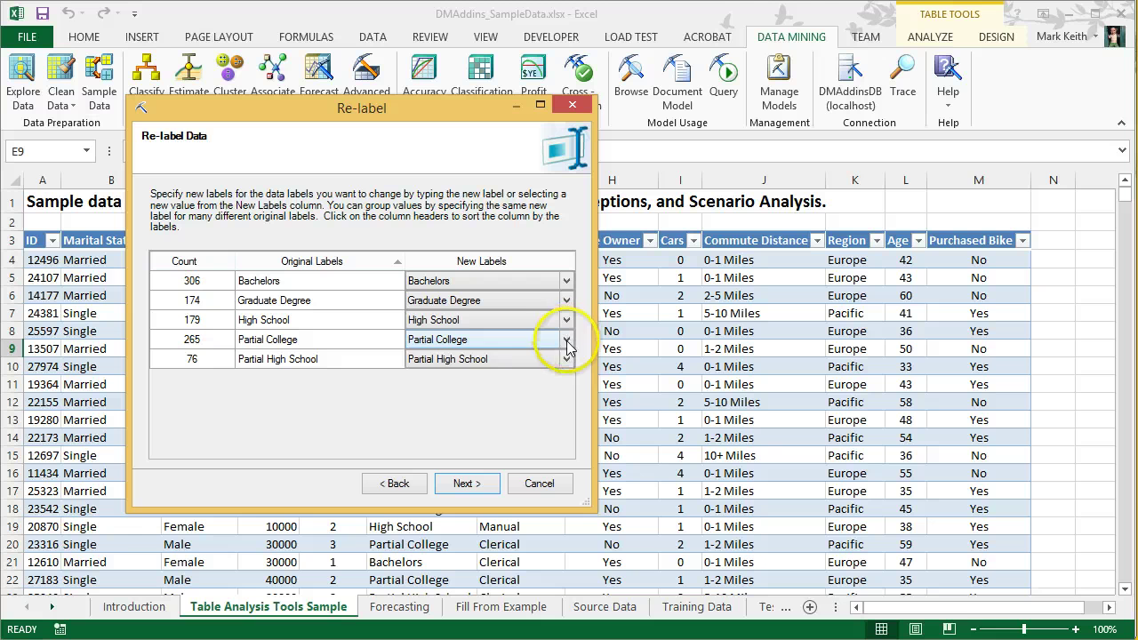
{"action": "left_click", "coordinate": [568, 340]}
{"action": "left_click", "coordinate": [539, 380]}
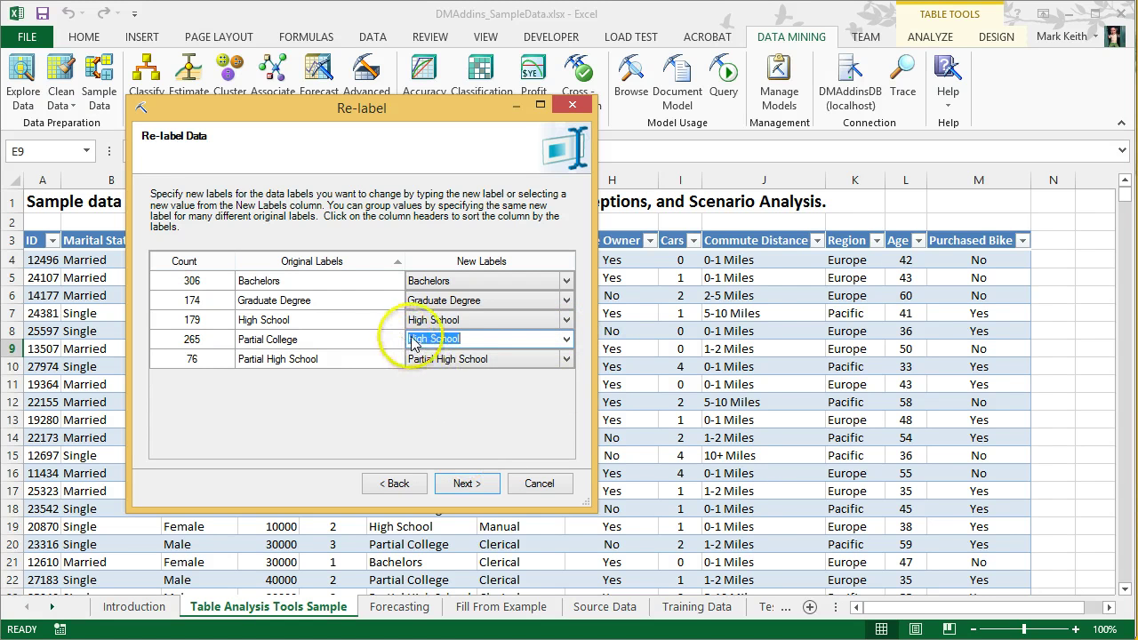
{"action": "left_click", "coordinate": [467, 486]}
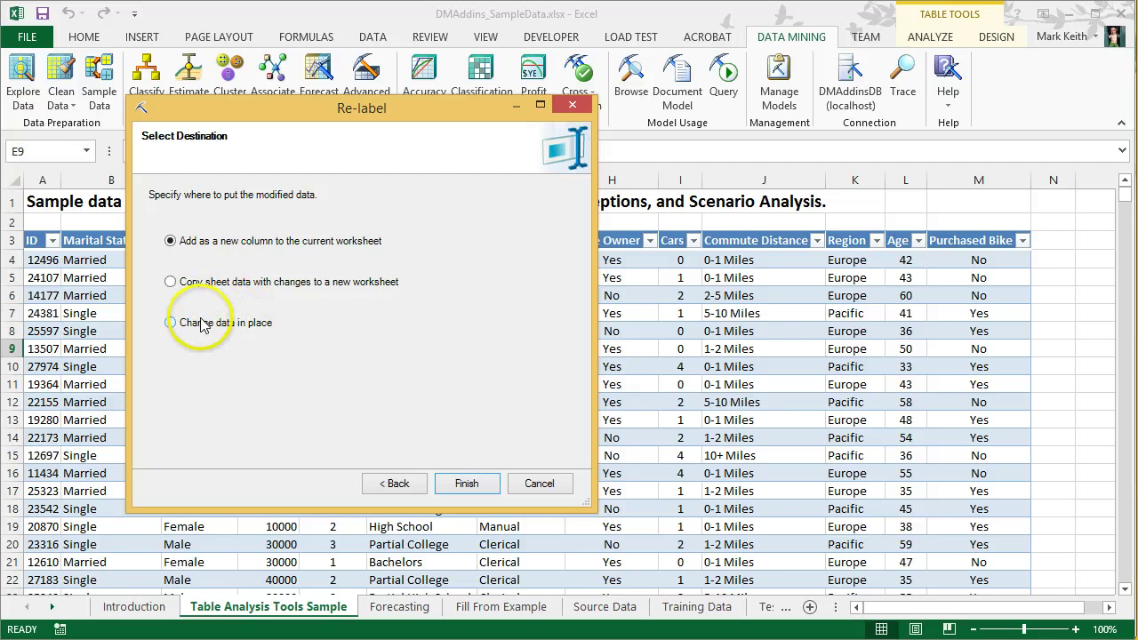
{"action": "left_click", "coordinate": [467, 485]}
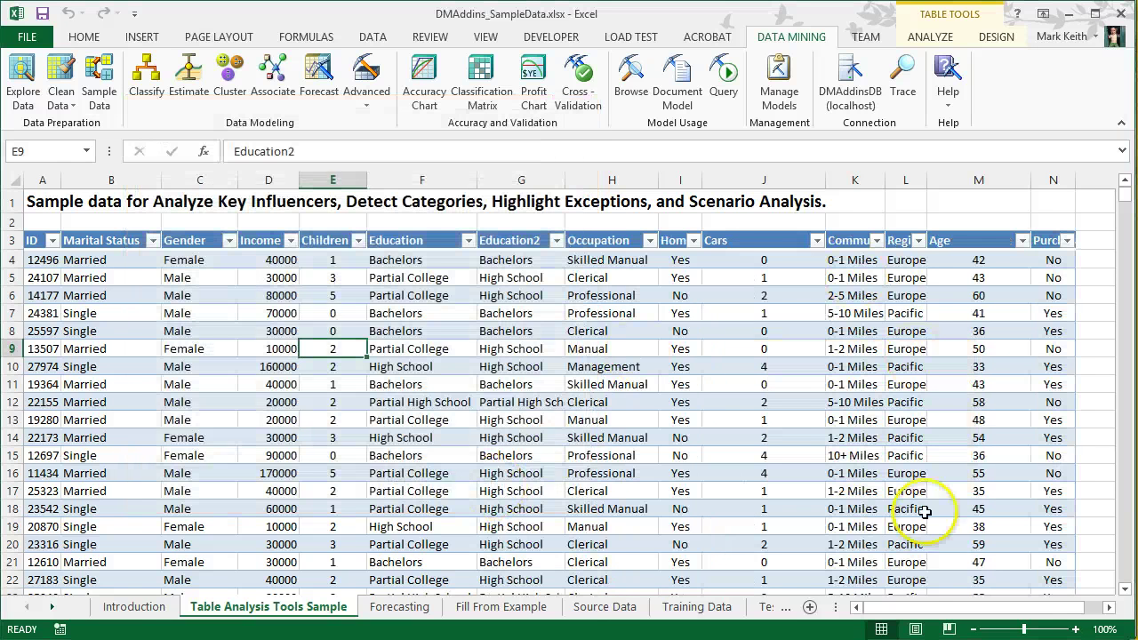
Compare the original Education value in row 5 with its relabeled value in the new column beside it
{"action": "left_click_drag", "start_coordinate": [872, 610], "coordinate": [843, 610]}
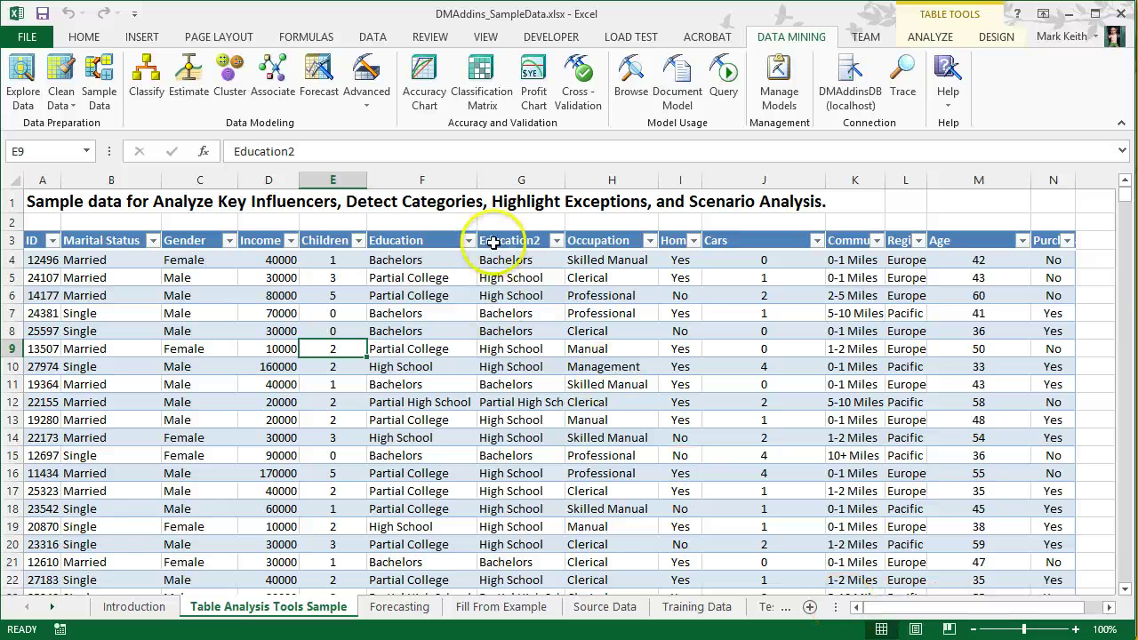
{"action": "left_click", "coordinate": [517, 238]}
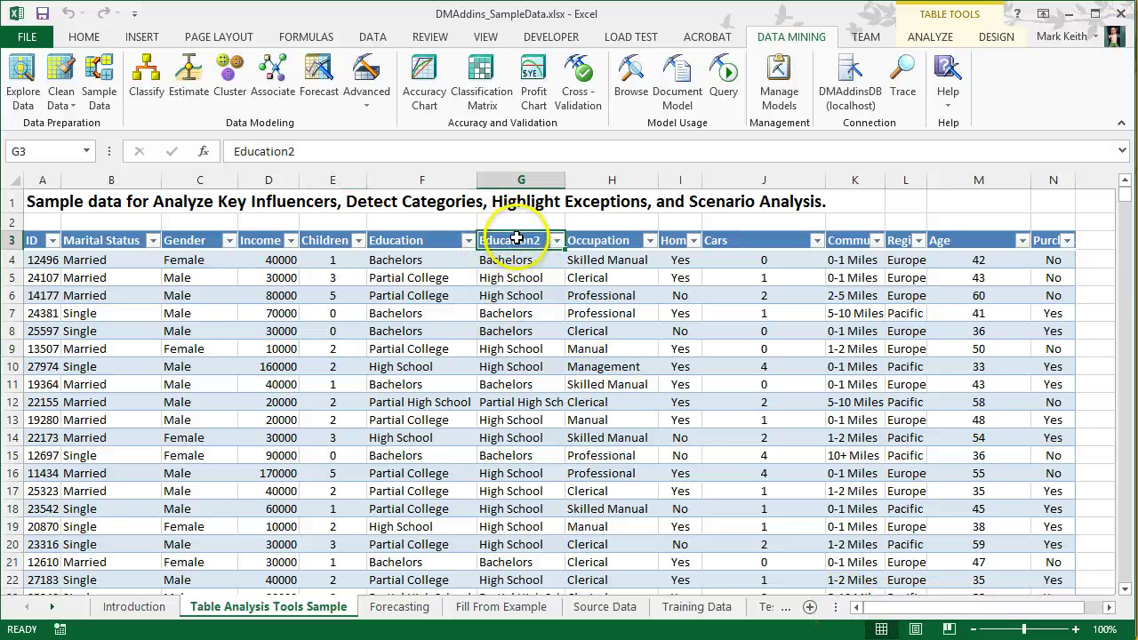
{"action": "left_click", "coordinate": [441, 277]}
{"action": "left_click", "coordinate": [521, 277]}
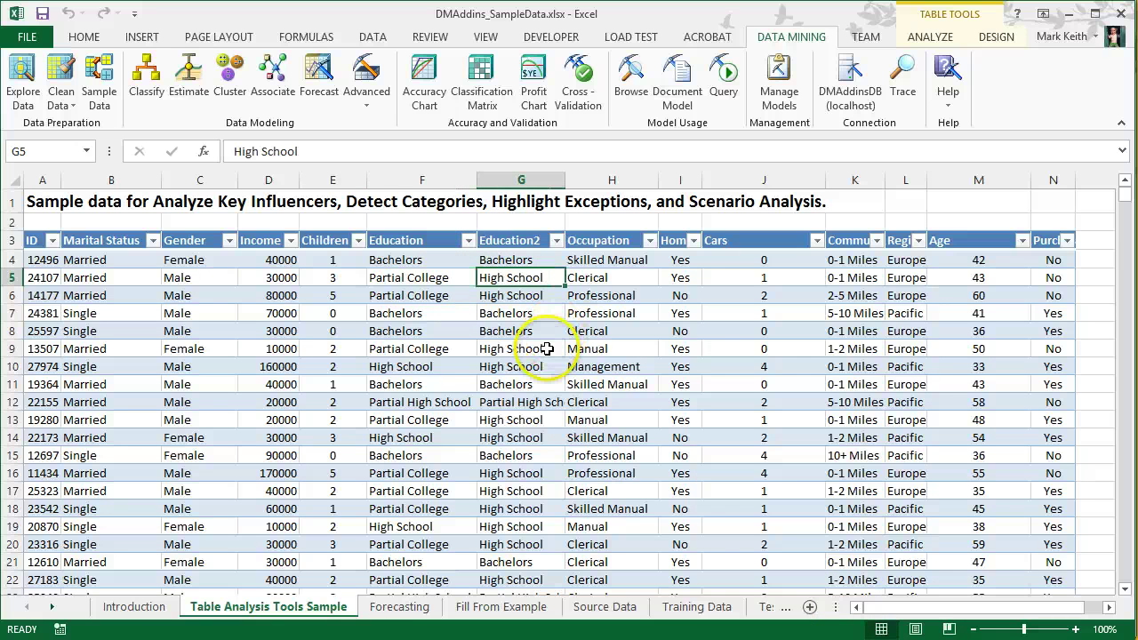